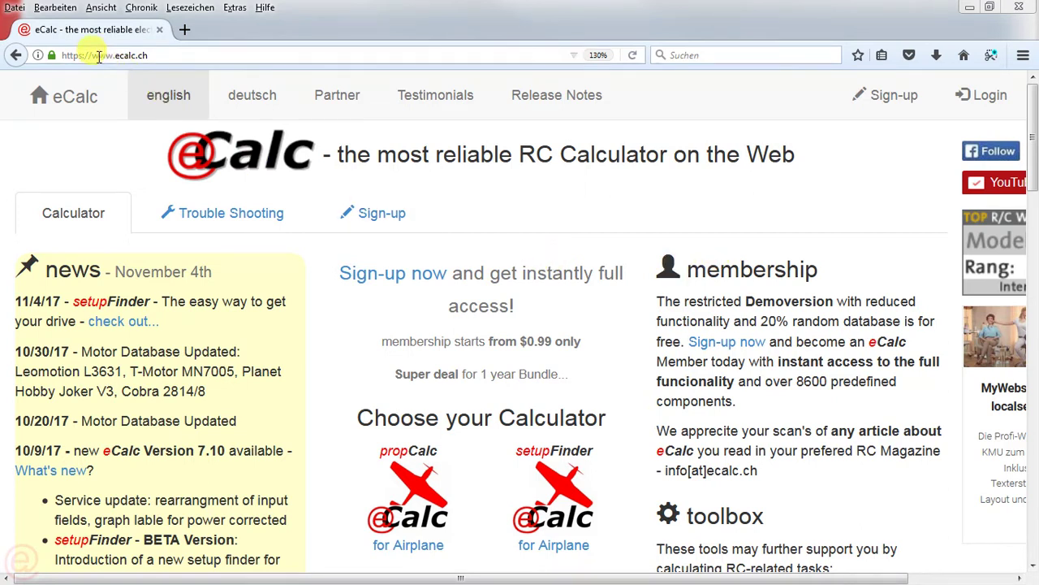
# Step: Open the airplane setupFinder and review its default inputs, such as 4500 g weight and 3D - mild mission
pyautogui.moveTo(93, 55); pyautogui.dragTo(148, 55)
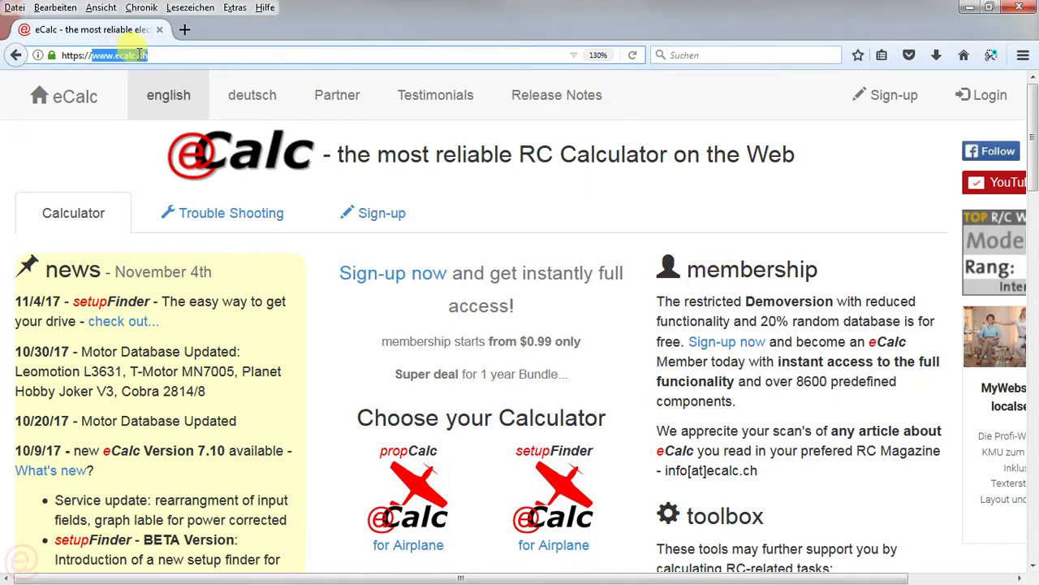
pyautogui.click(571, 482)
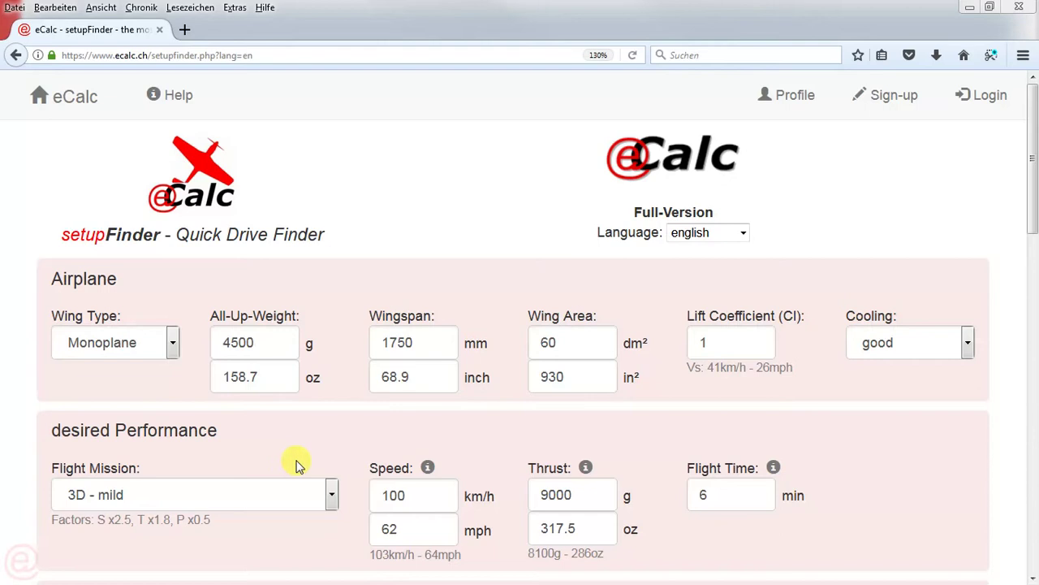
pyautogui.scroll(-10, 821, 443)
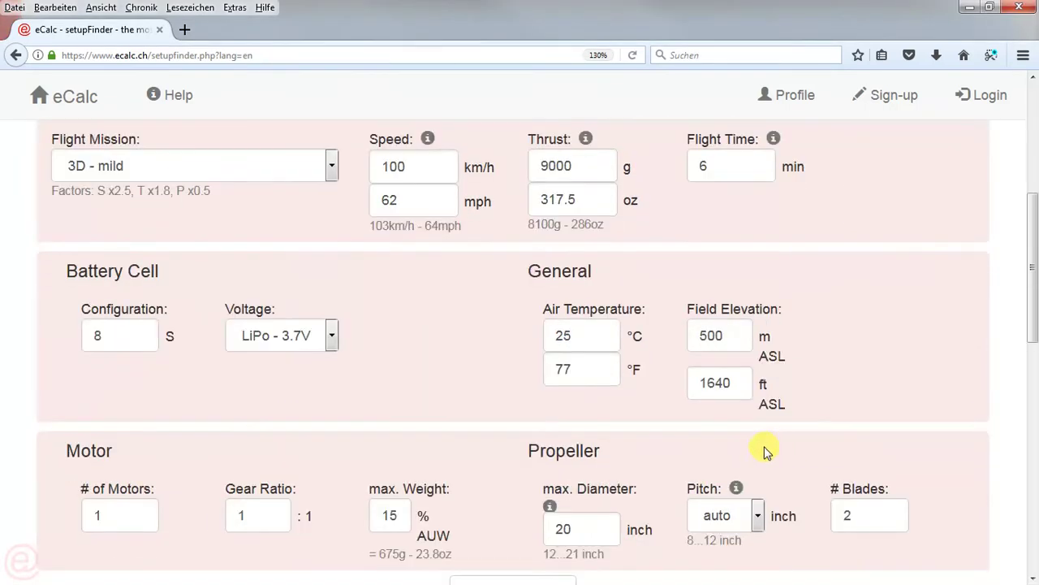
pyautogui.scroll(-1, 677, 442)
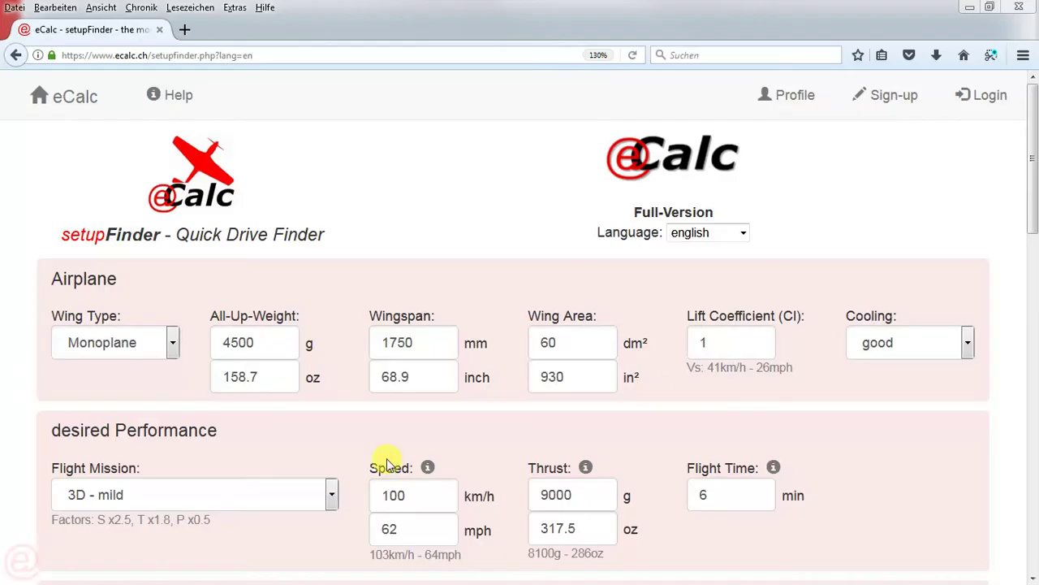
# Step: Keep Monoplane as the wing type and change the all-up weight from 4500 to 4800 g
pyautogui.click(172, 346)
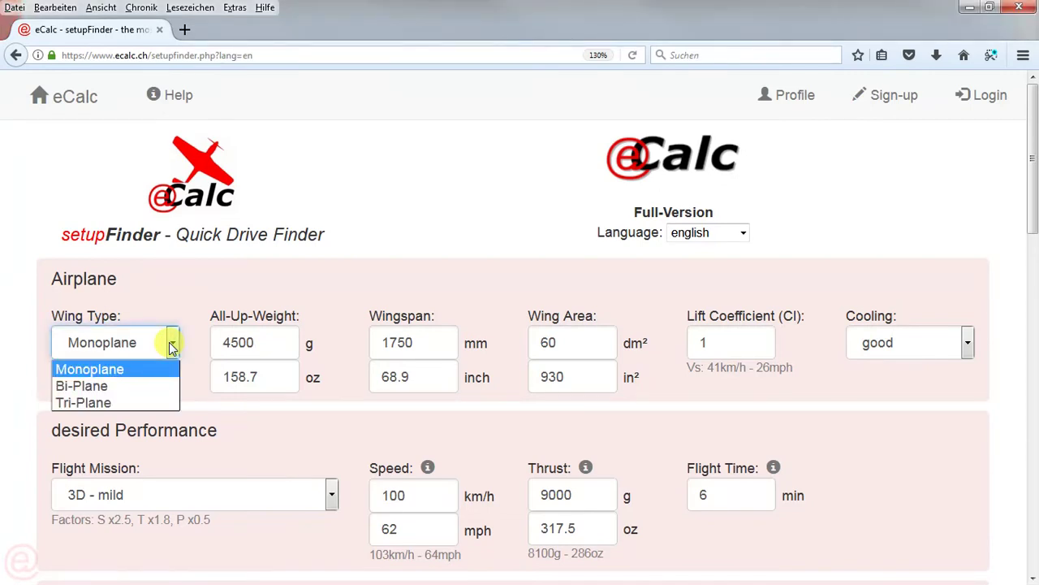
pyautogui.click(154, 367)
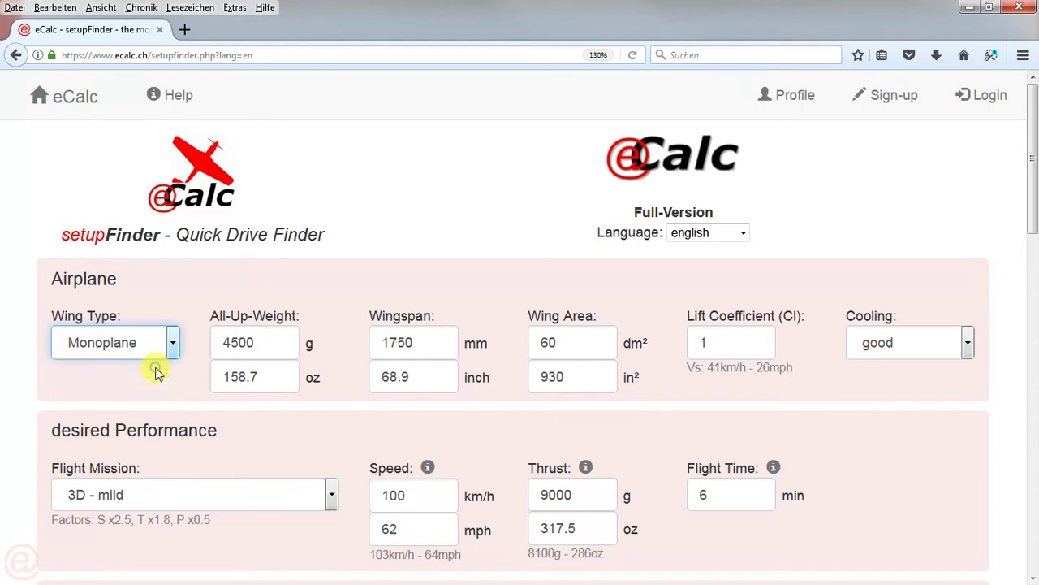
pyautogui.doubleClick(260, 343)
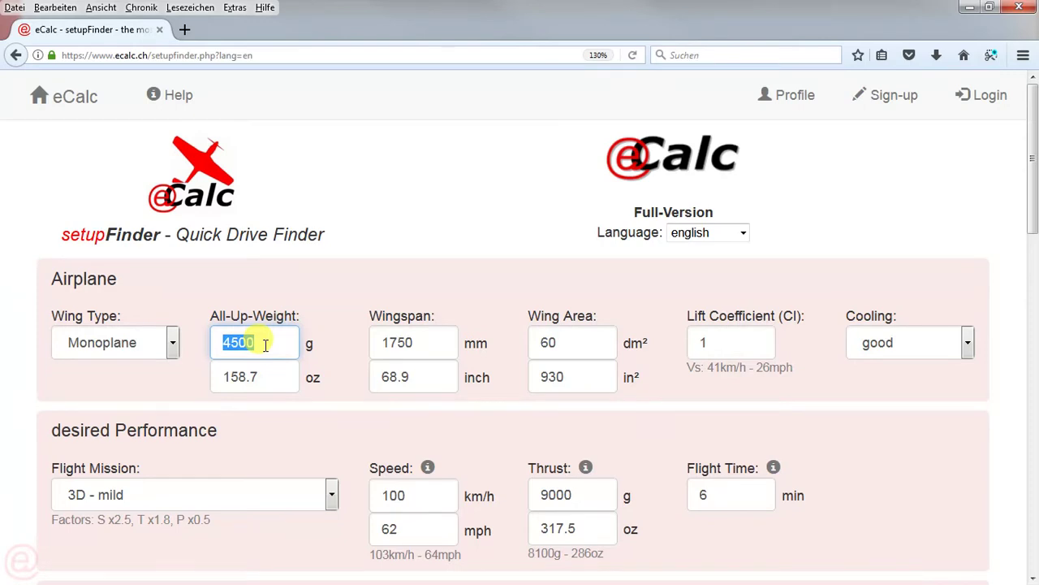
pyautogui.write('4800')
# Step: Keep the 1750 mm span, 60 dm² area and lift coefficient 1, then note the 43 km/h stall speed
pyautogui.press('Tab')
pyautogui.press('Tab')
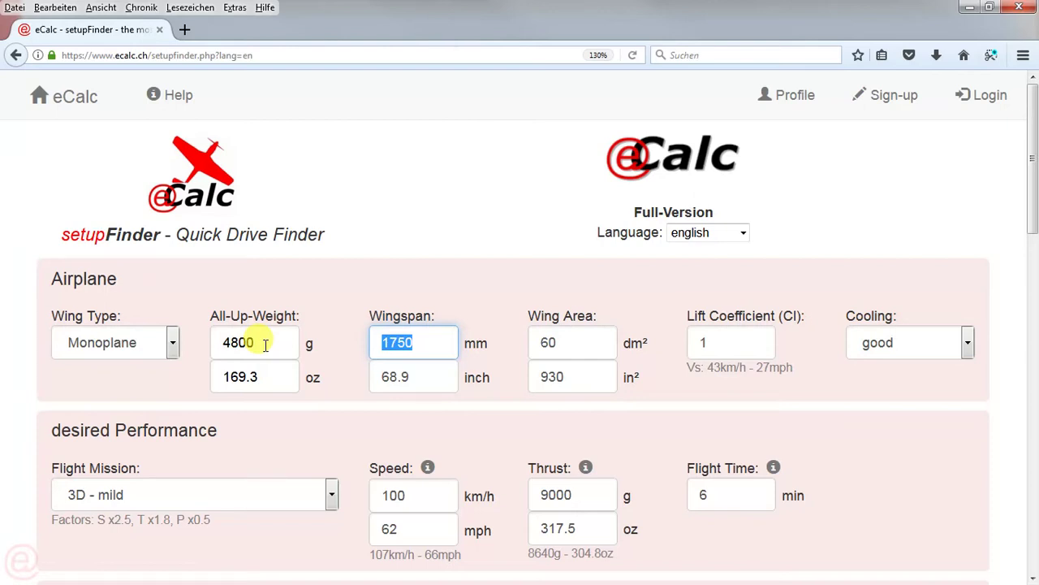
pyautogui.press('Tab')
pyautogui.press('Tab')
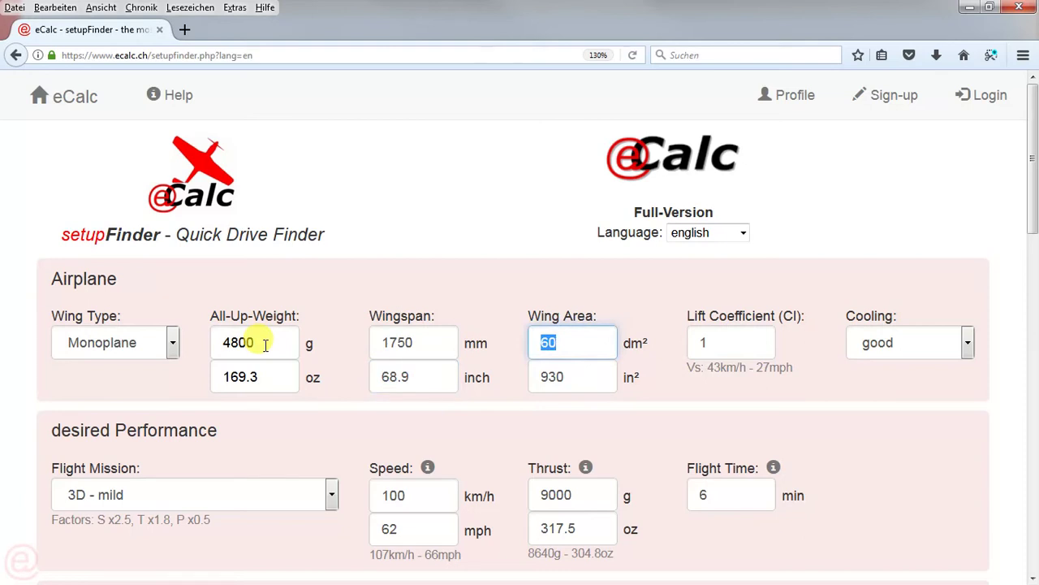
pyautogui.press('Tab')
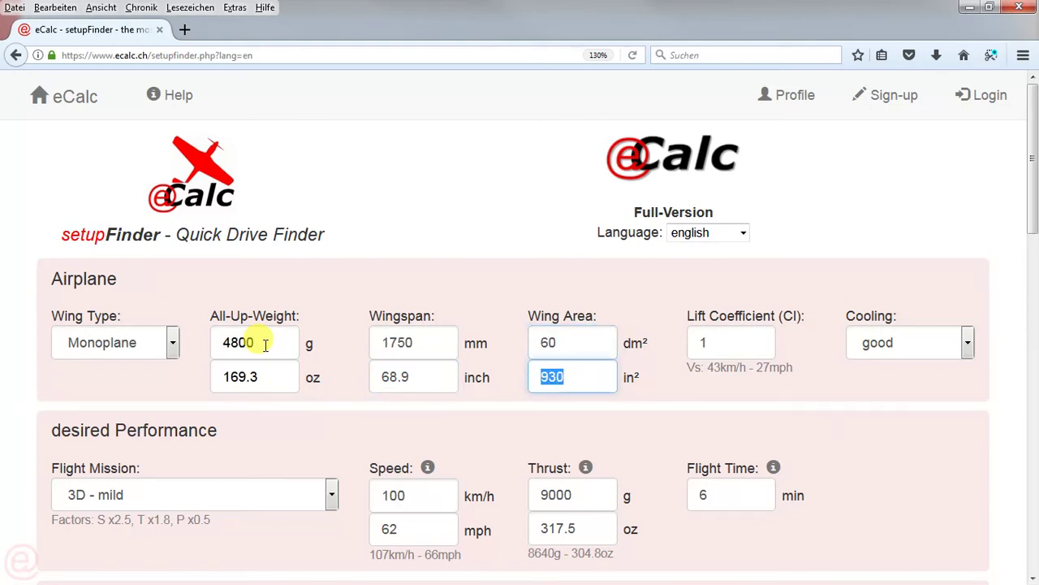
pyautogui.click(712, 342)
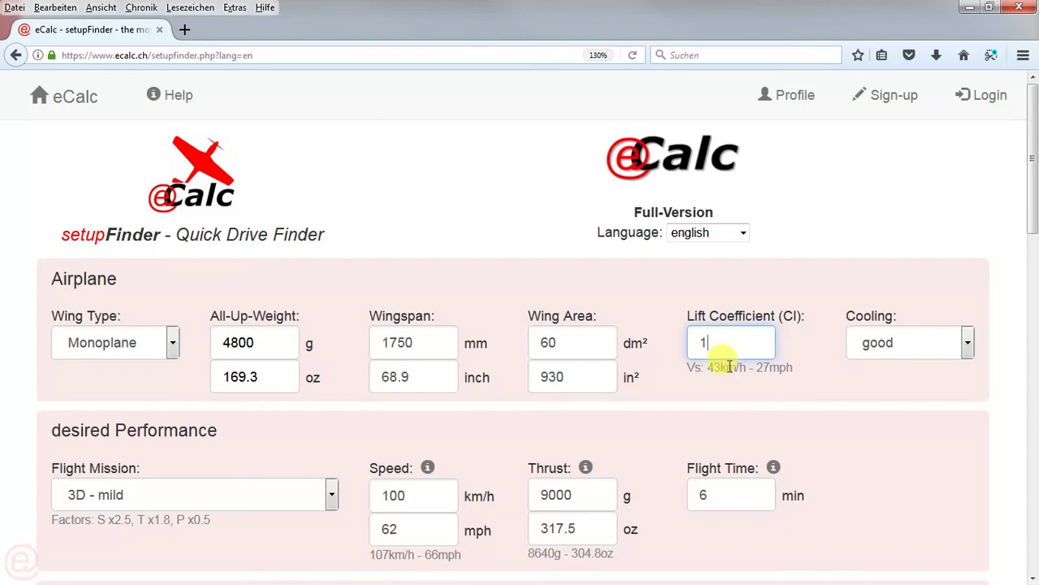
pyautogui.moveTo(707, 367); pyautogui.dragTo(794, 367)
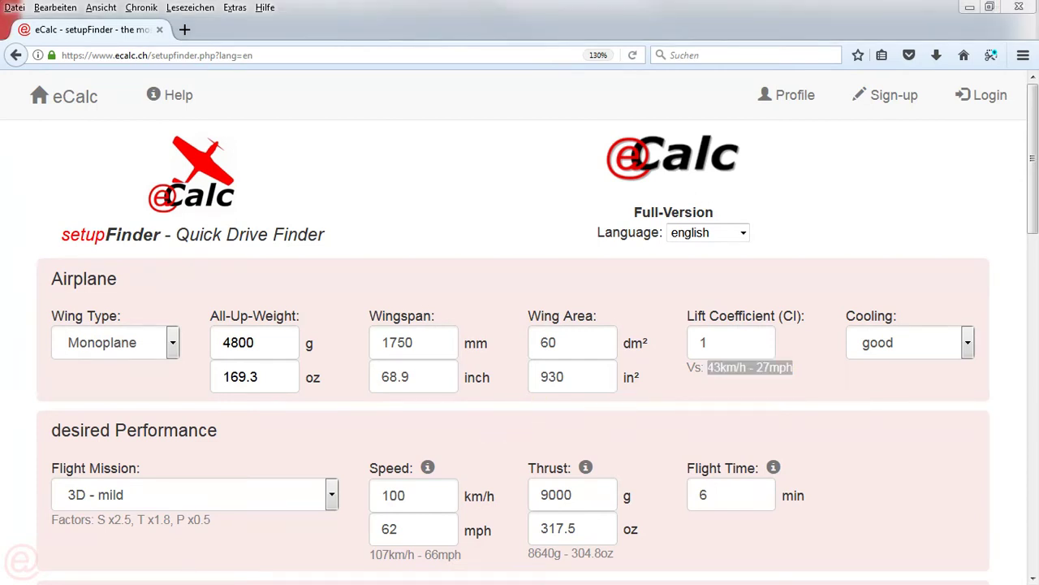
pyautogui.moveTo(1029, 204); pyautogui.dragTo(1025, 280)
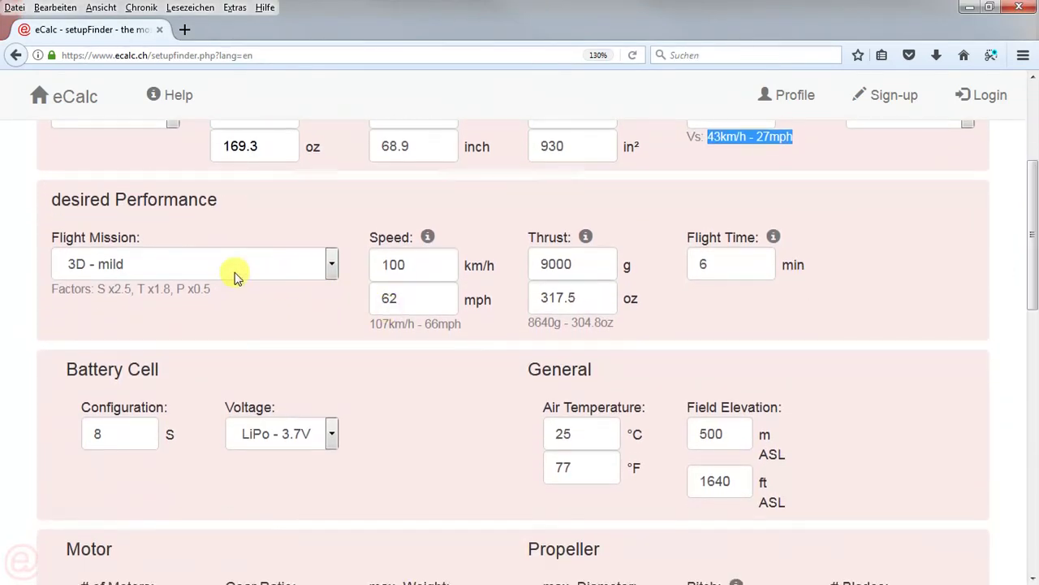
pyautogui.click(331, 264)
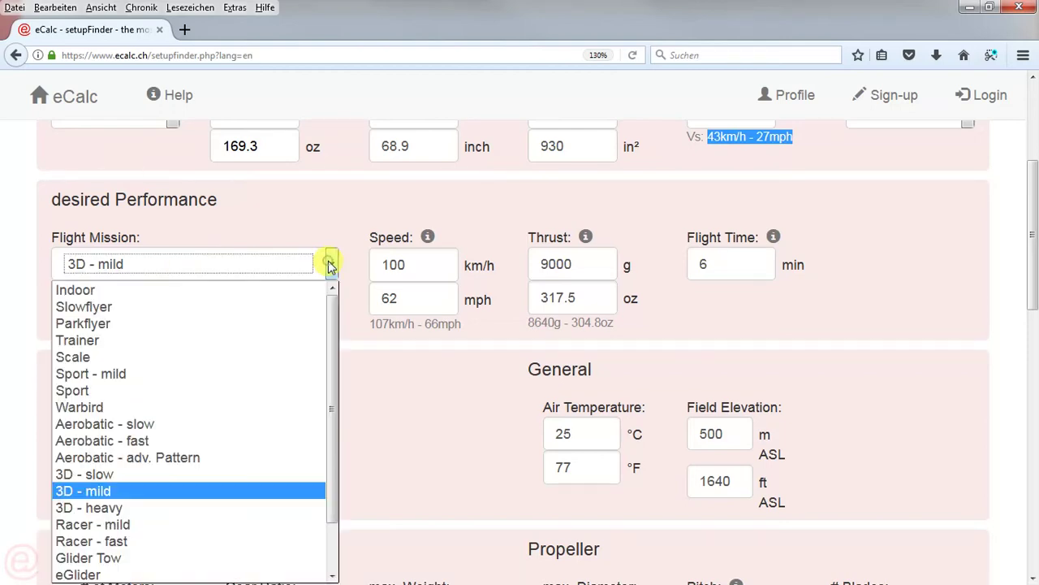
pyautogui.moveTo(332, 331); pyautogui.dragTo(337, 417)
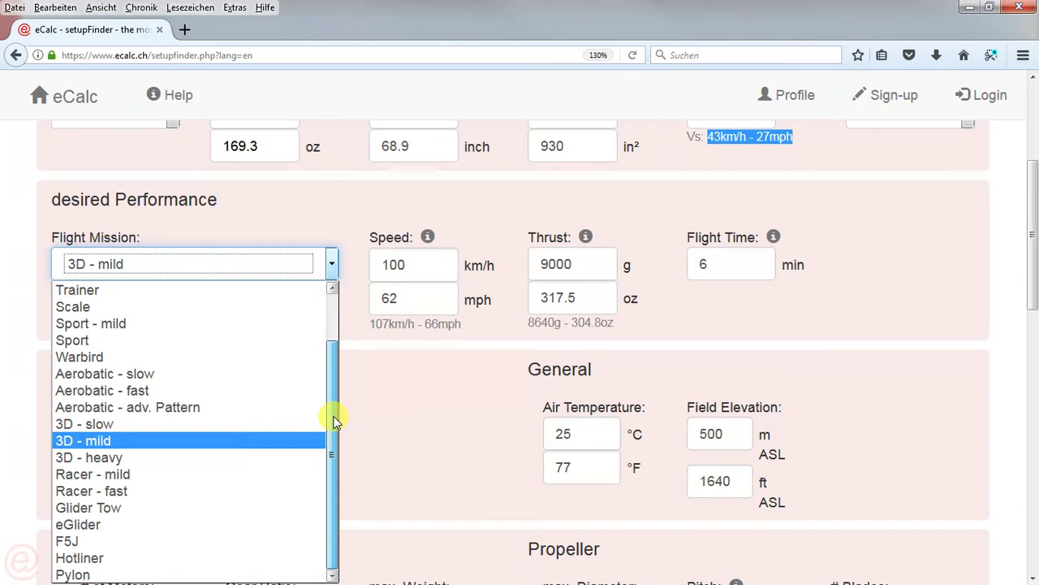
pyautogui.click(92, 445)
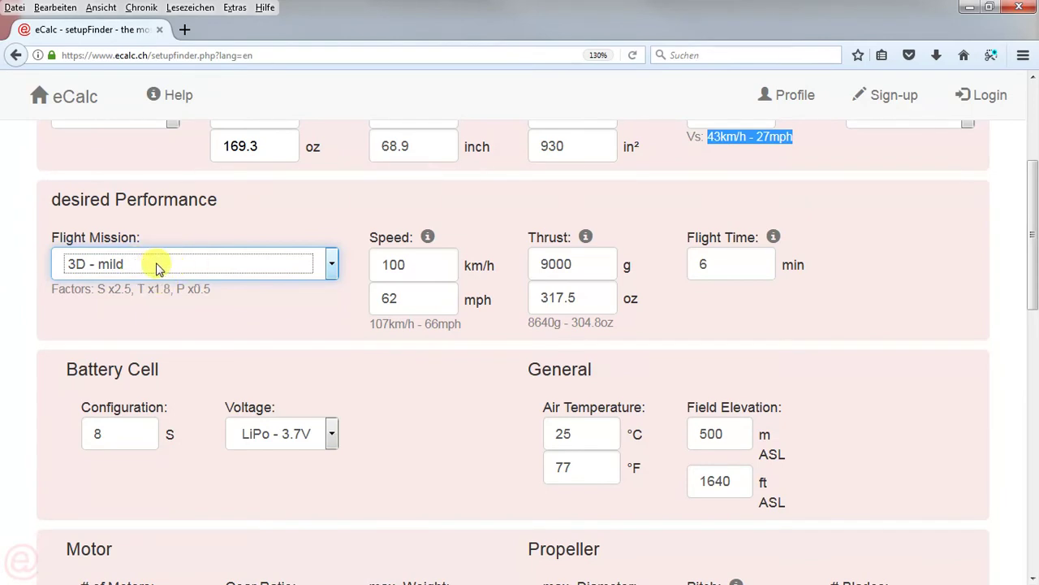
pyautogui.click(372, 323)
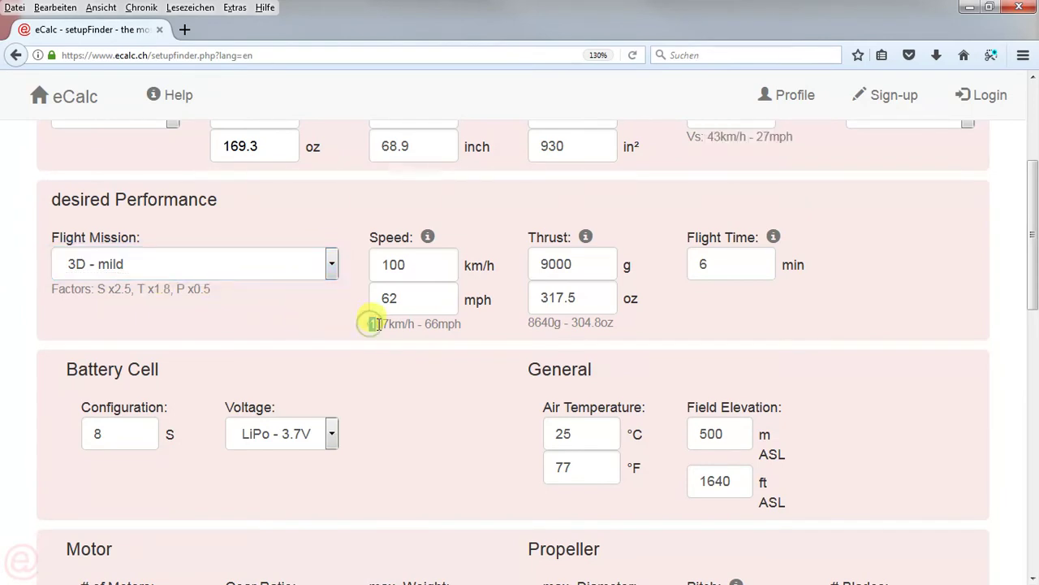
pyautogui.moveTo(376, 324); pyautogui.dragTo(412, 326)
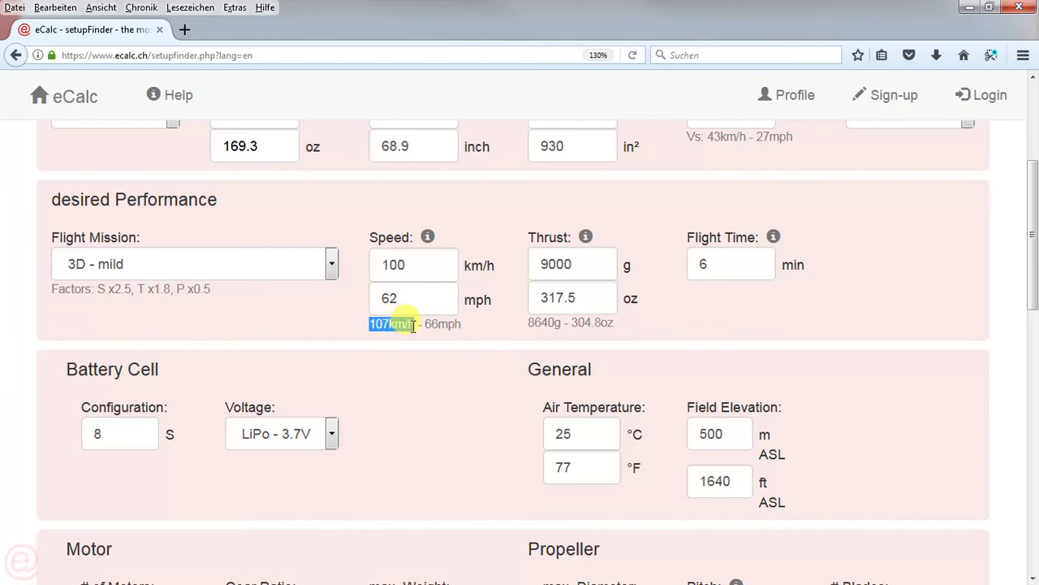
pyautogui.click(533, 322)
pyautogui.moveTo(536, 321); pyautogui.dragTo(560, 324)
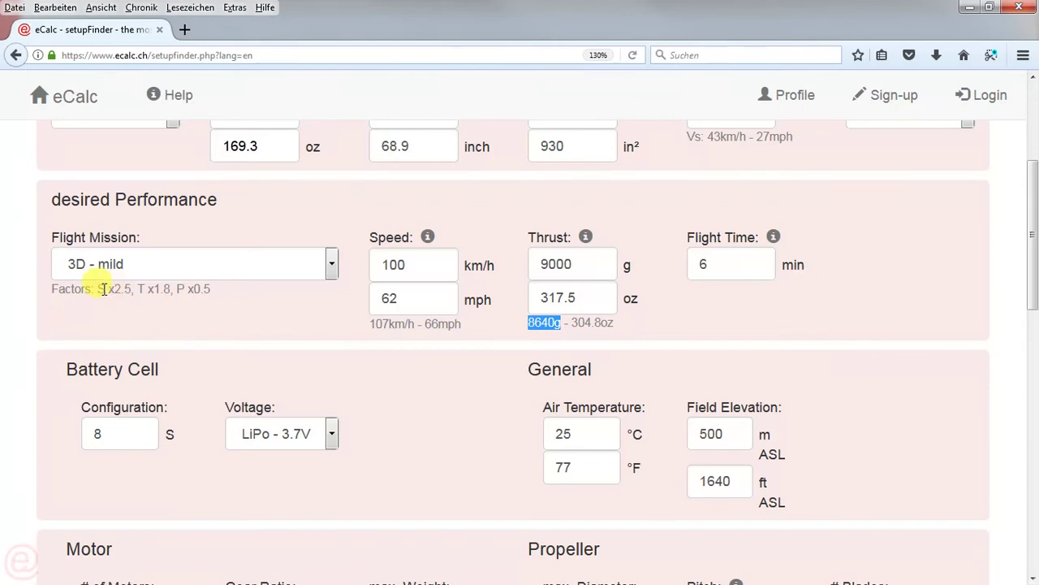
pyautogui.moveTo(98, 289); pyautogui.dragTo(213, 295)
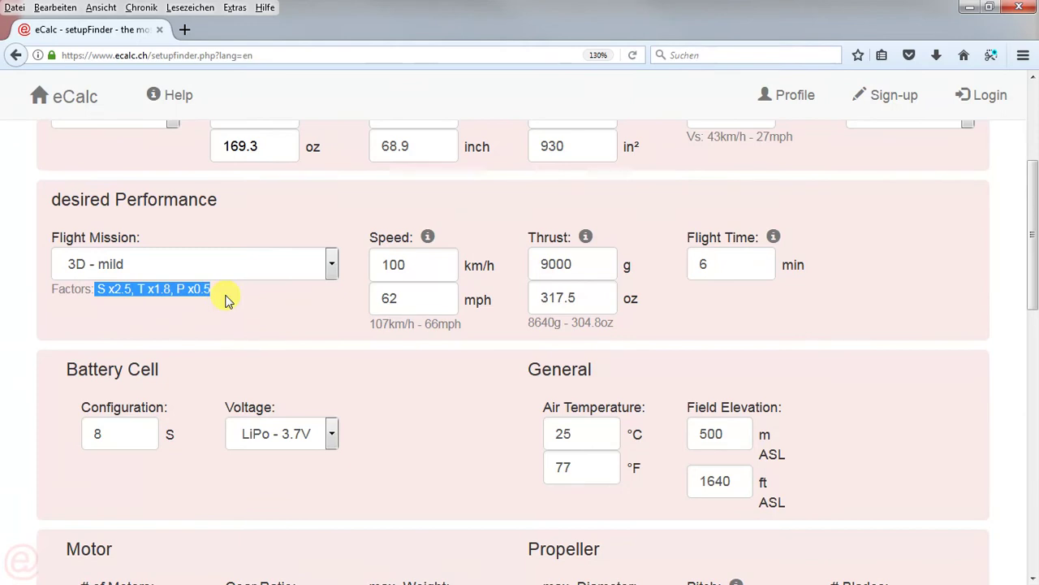
pyautogui.scroll(3, 227, 299)
pyautogui.scroll(-1, 242, 309)
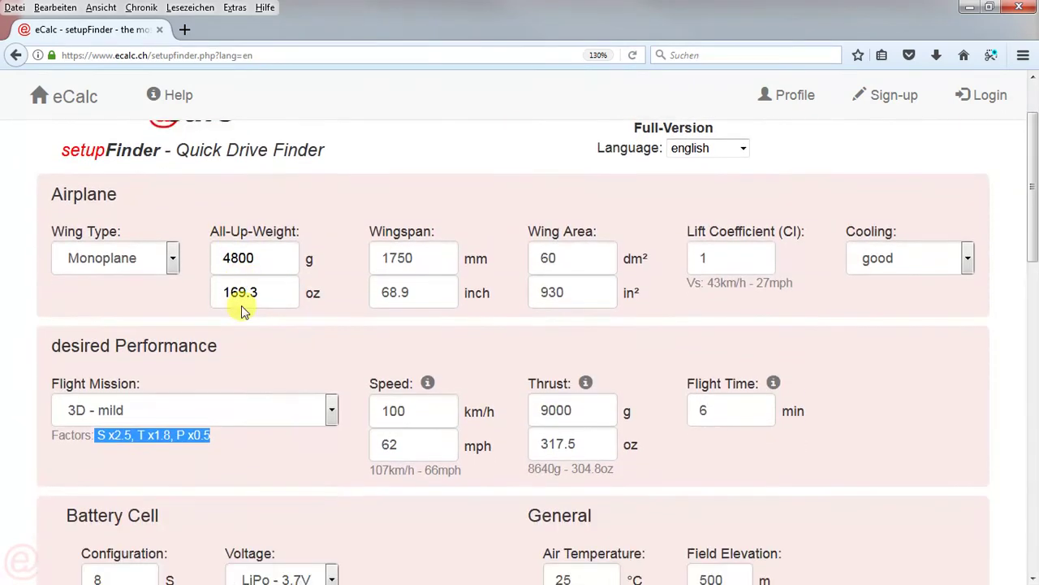
pyautogui.scroll(-1, 242, 310)
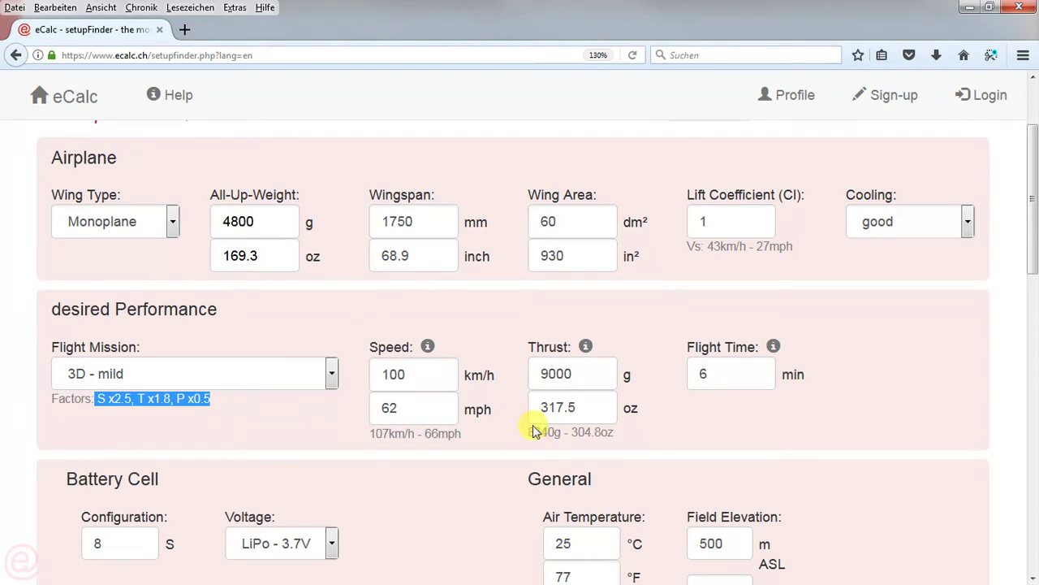
pyautogui.scroll(-2, 535, 431)
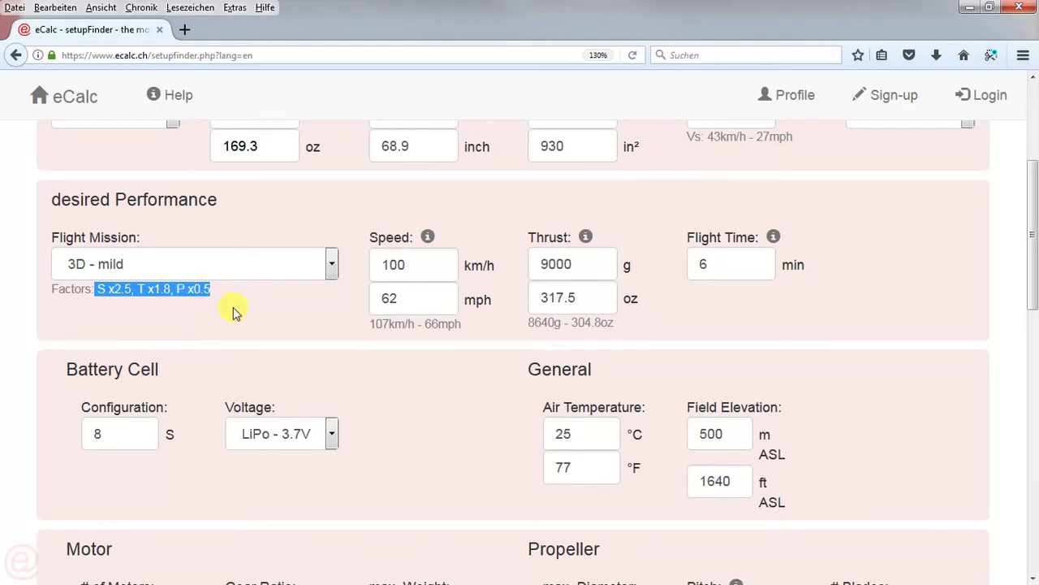
pyautogui.scroll(3, 249, 314)
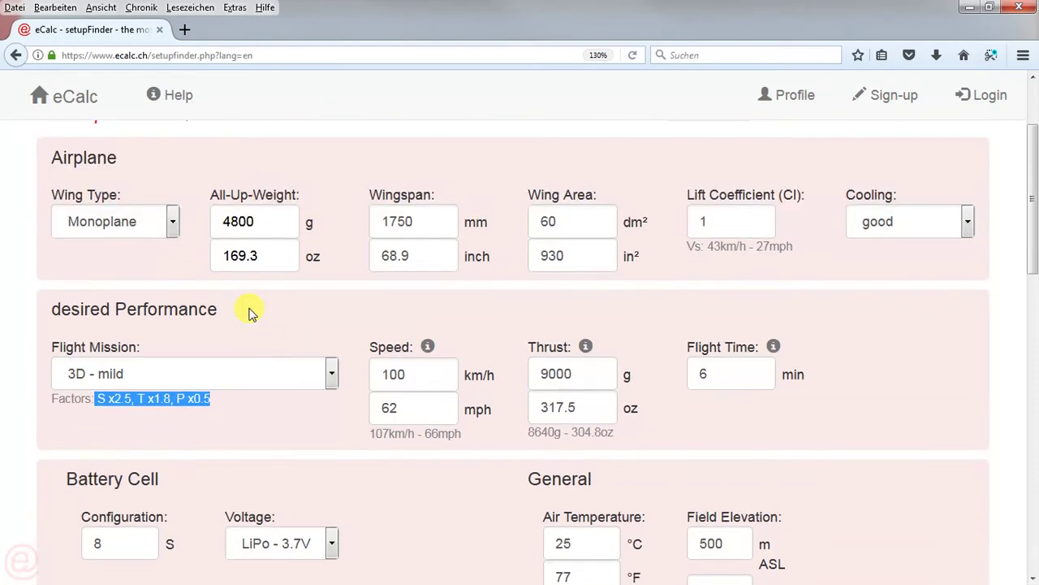
pyautogui.click(412, 377)
pyautogui.doubleClick(412, 377)
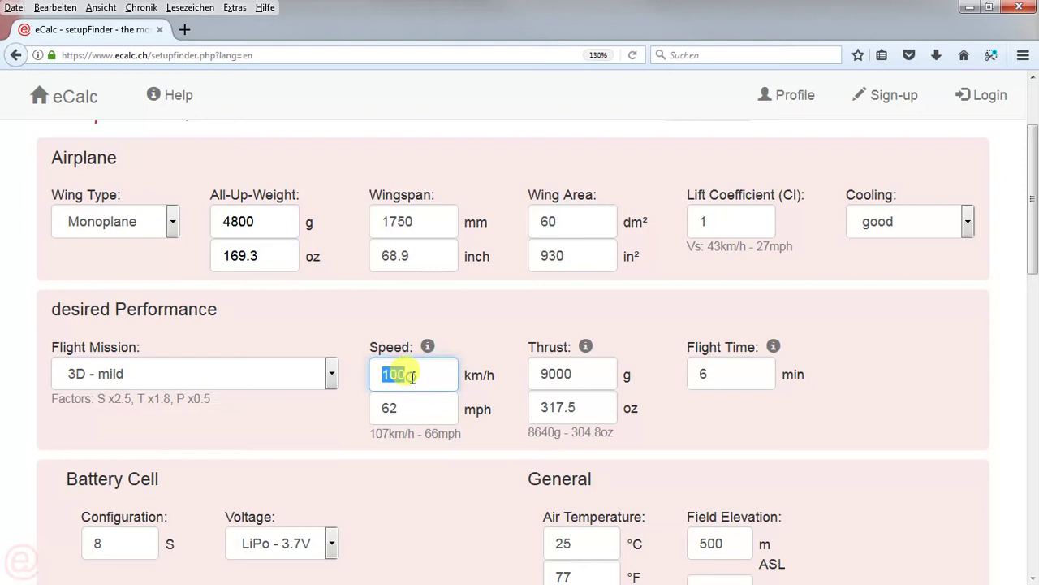
pyautogui.doubleClick(559, 376)
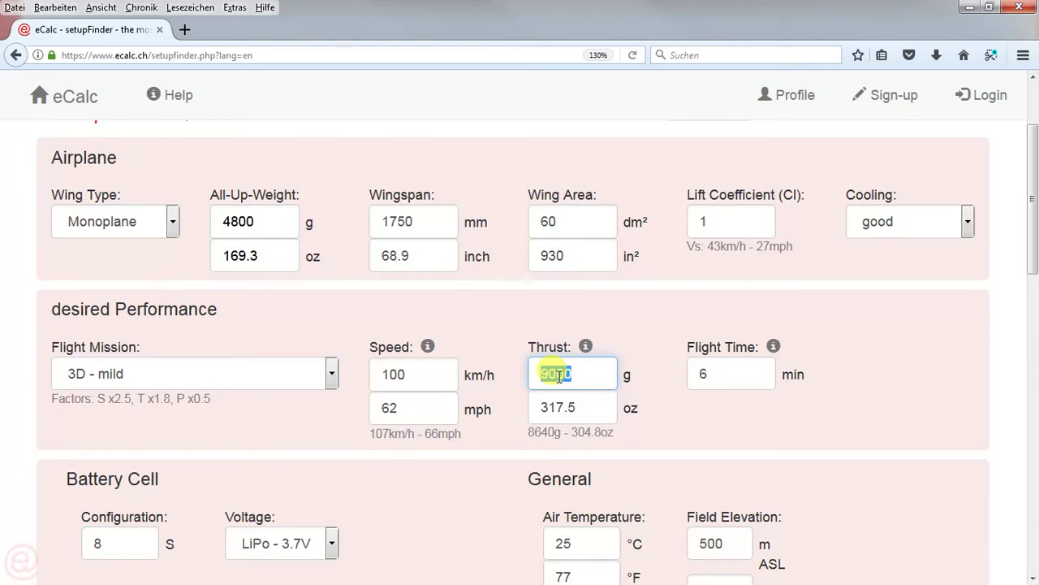
pyautogui.doubleClick(728, 376)
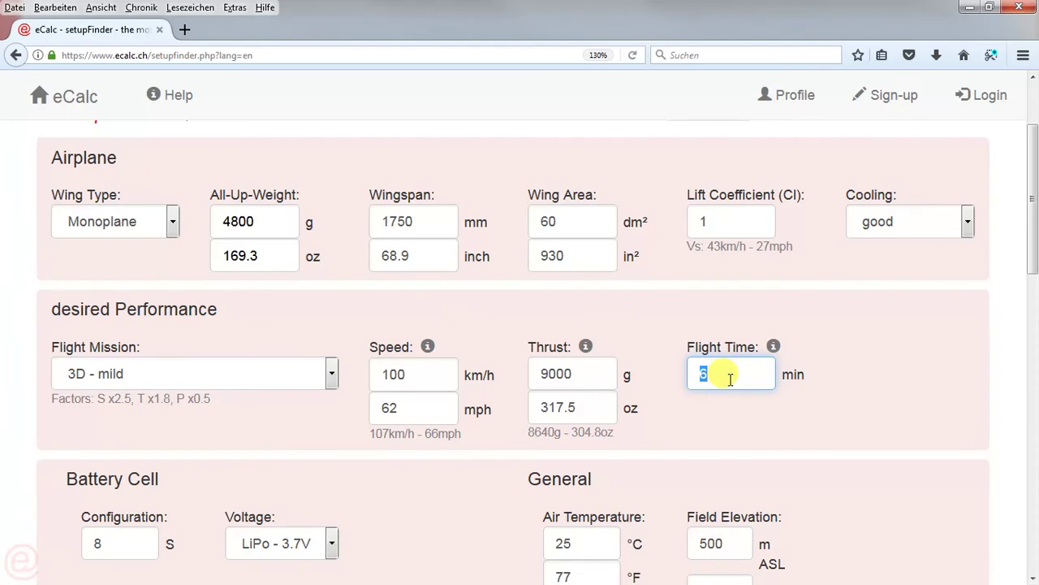
pyautogui.scroll(-3, 731, 380)
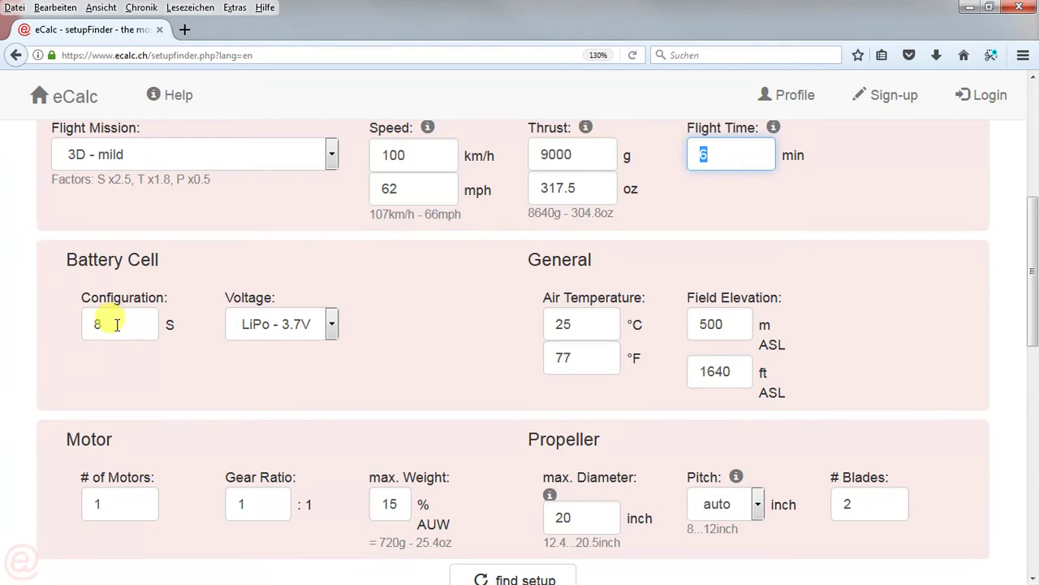
pyautogui.click(117, 325)
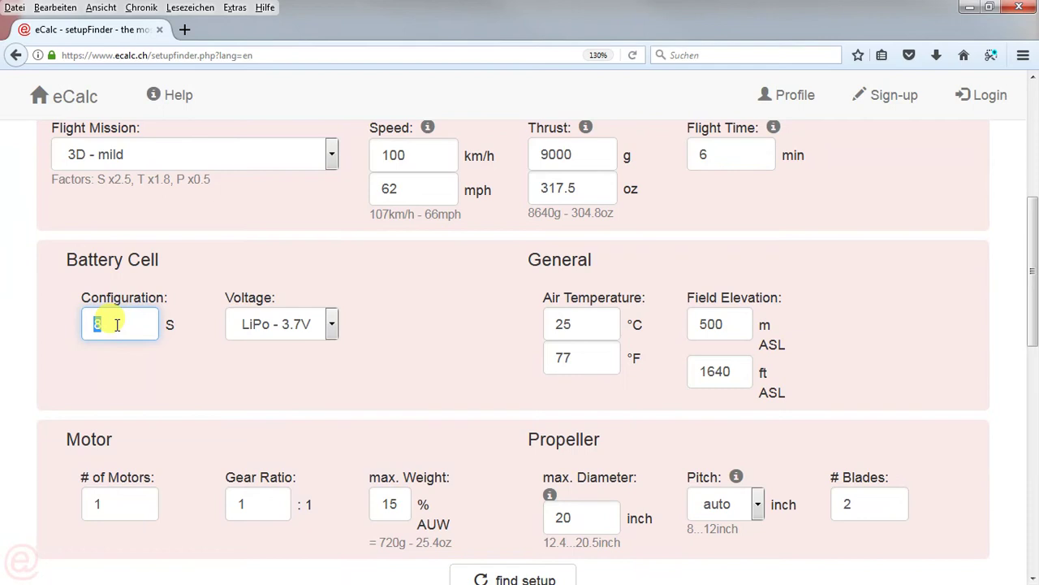
pyautogui.click(332, 325)
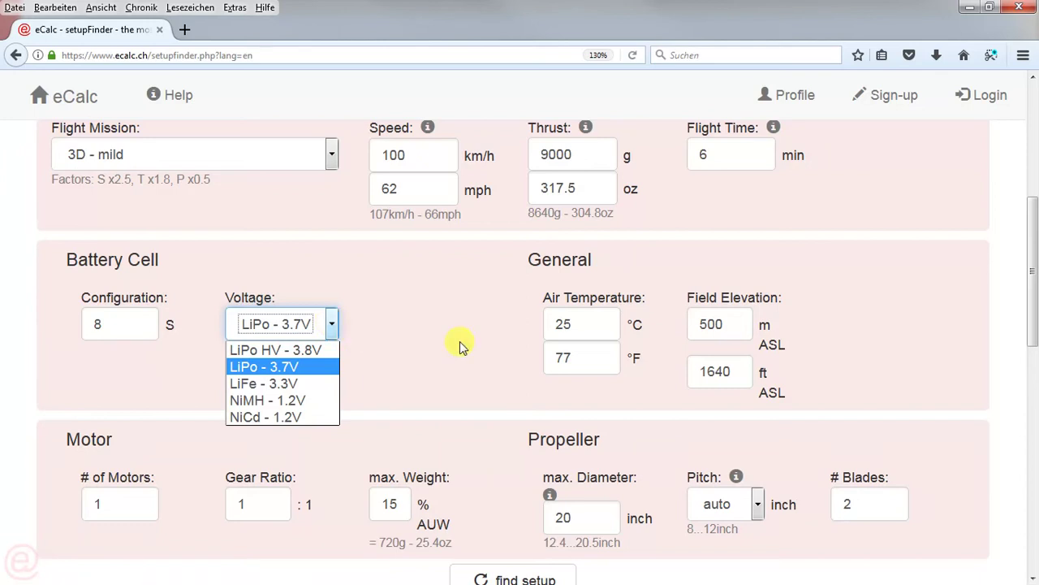
pyautogui.click(564, 325)
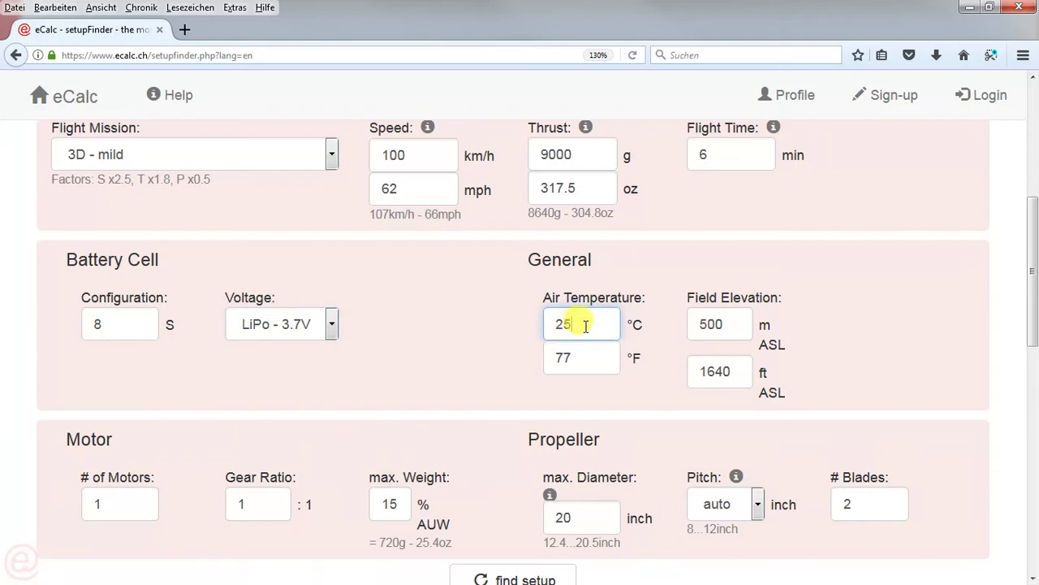
pyautogui.doubleClick(722, 324)
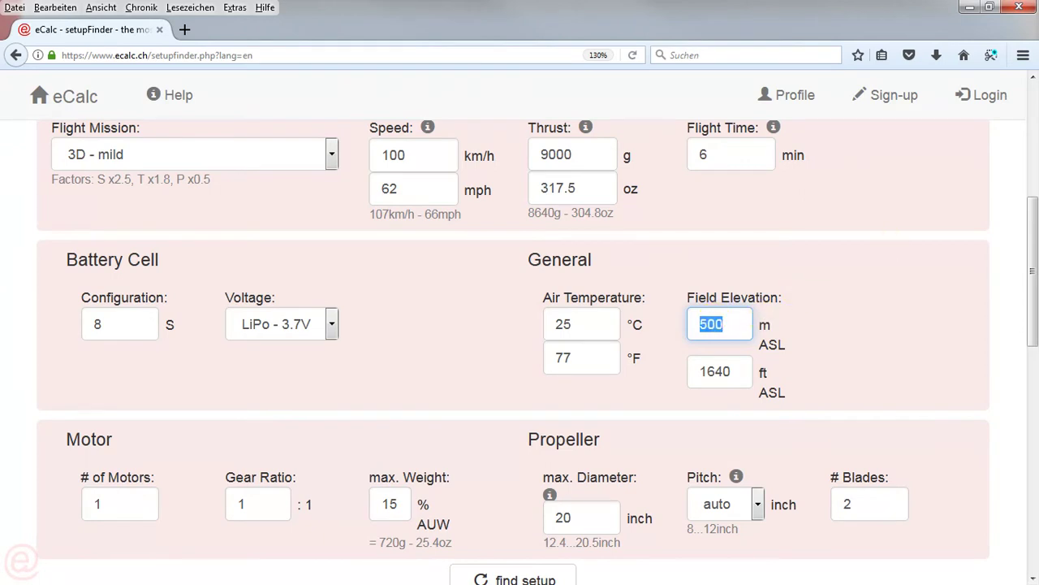
pyautogui.hotkey('ctrl', '-')
pyautogui.hotkey('ctrl', '-')
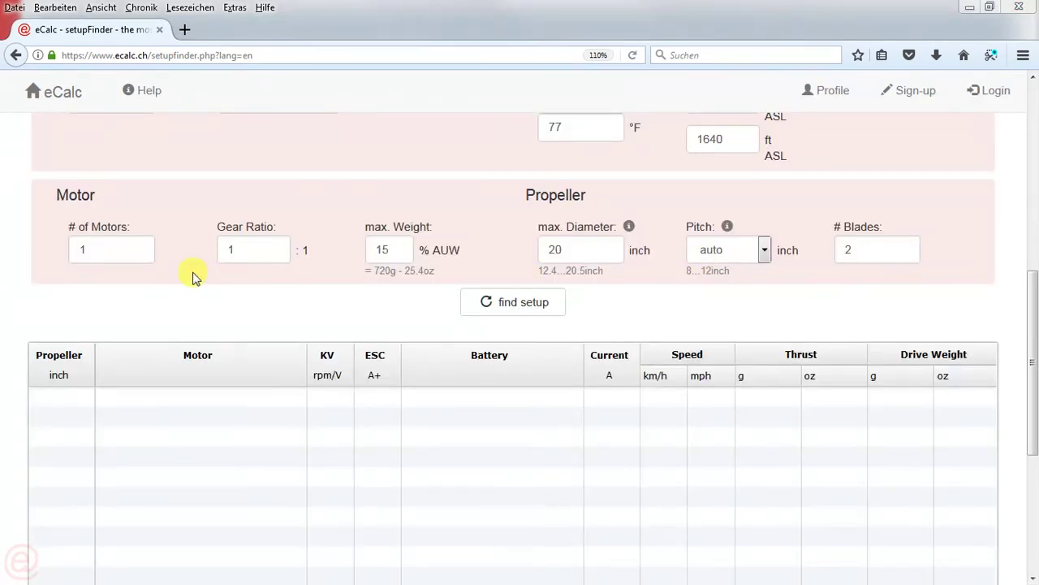
pyautogui.click(120, 250)
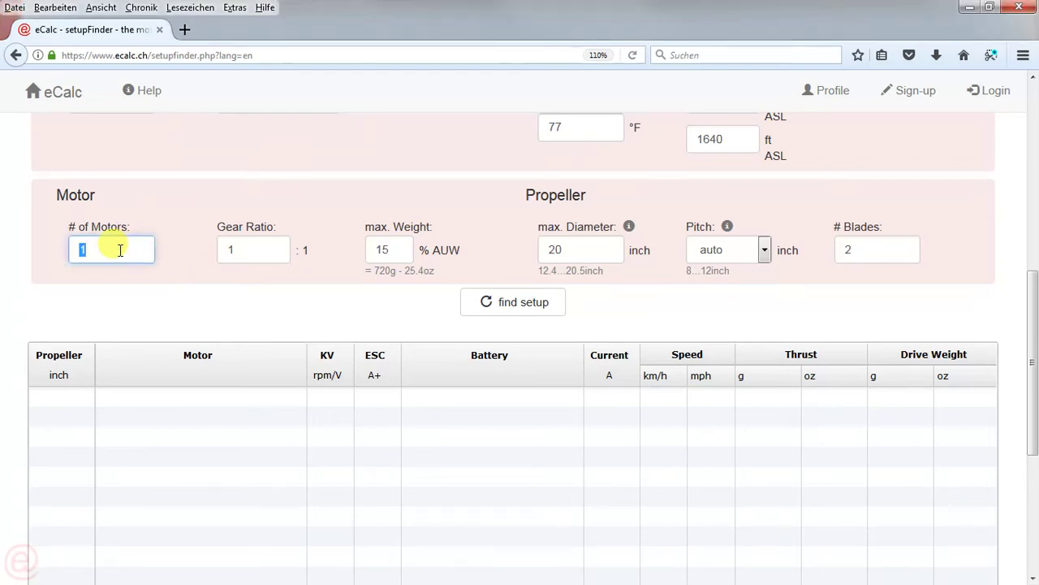
pyautogui.click(399, 248)
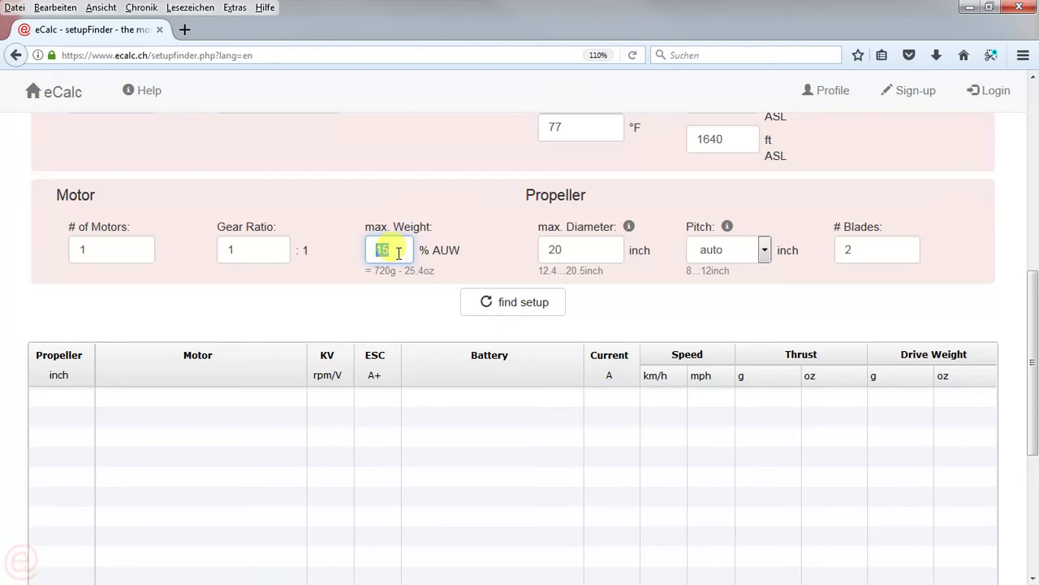
pyautogui.write('12')
pyautogui.press('Tab')
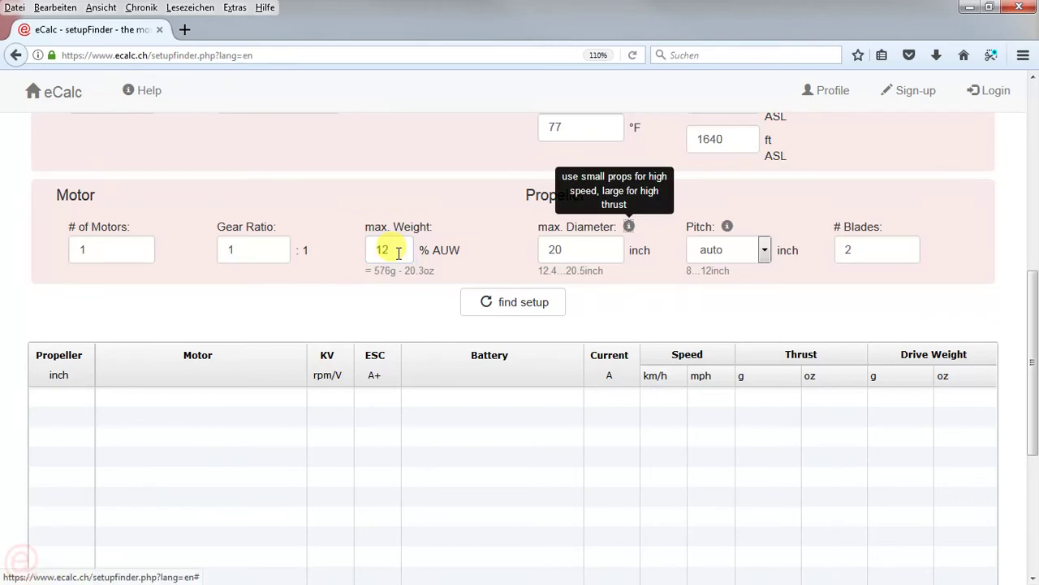
pyautogui.click(398, 253)
pyautogui.doubleClick(398, 252)
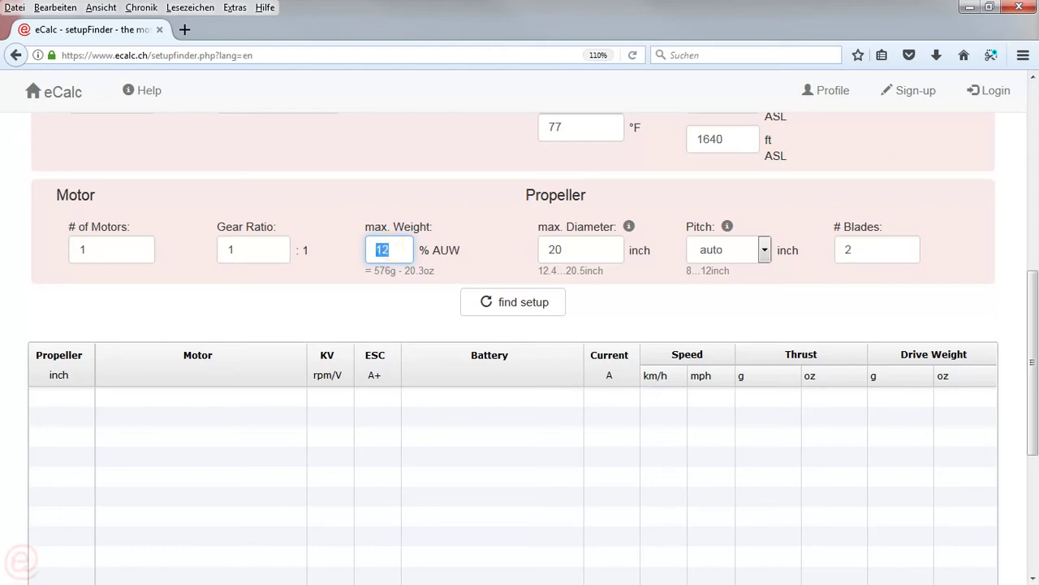
pyautogui.write('15')
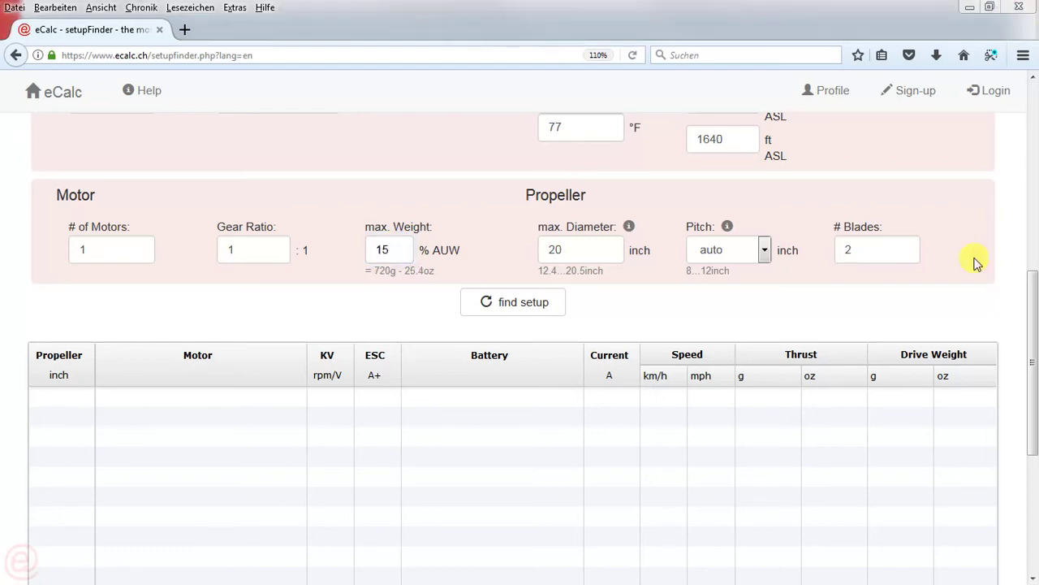
pyautogui.doubleClick(581, 249)
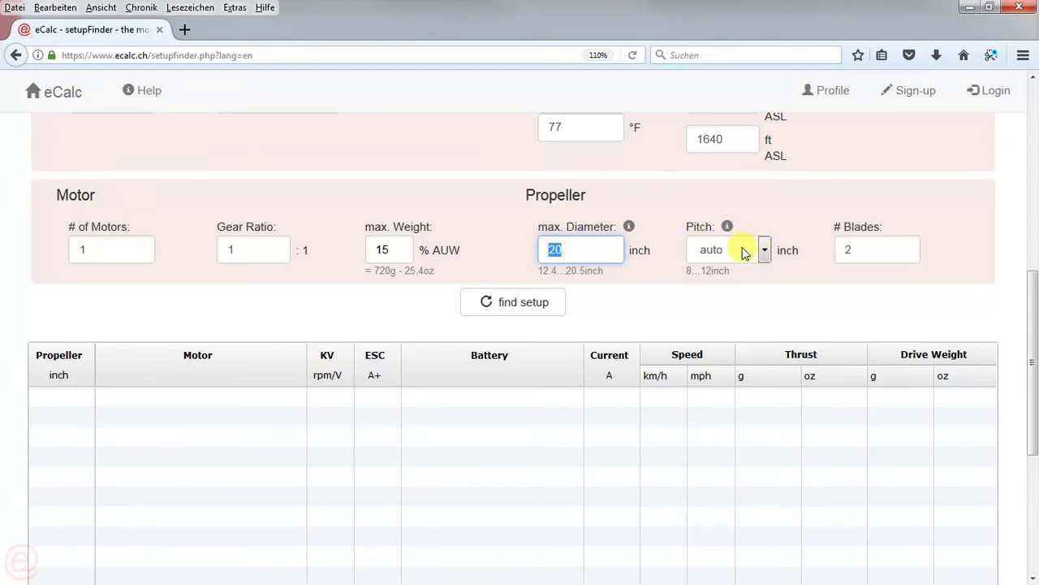
pyautogui.scroll(3, 742, 252)
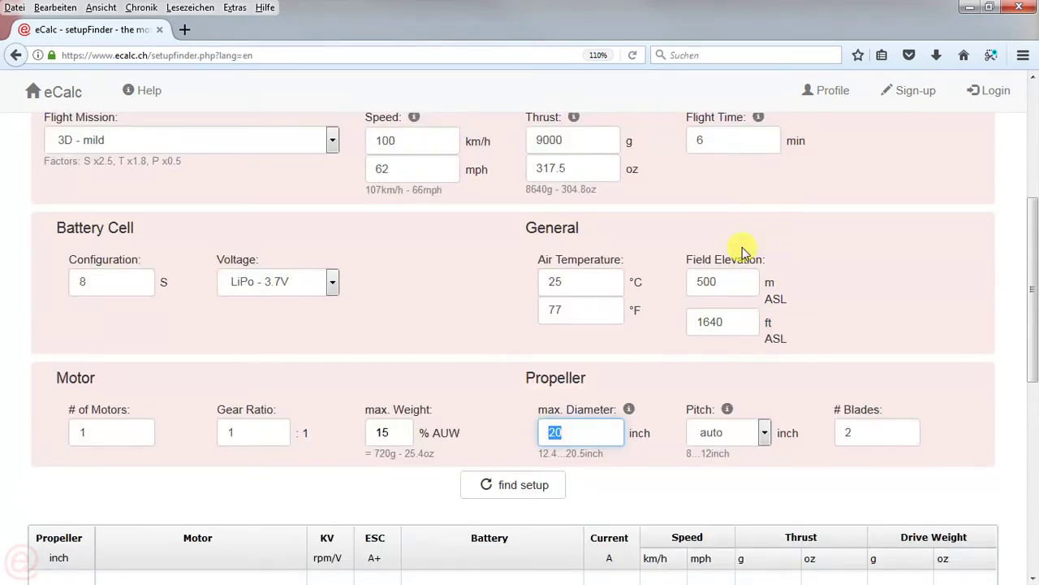
pyautogui.doubleClick(168, 161)
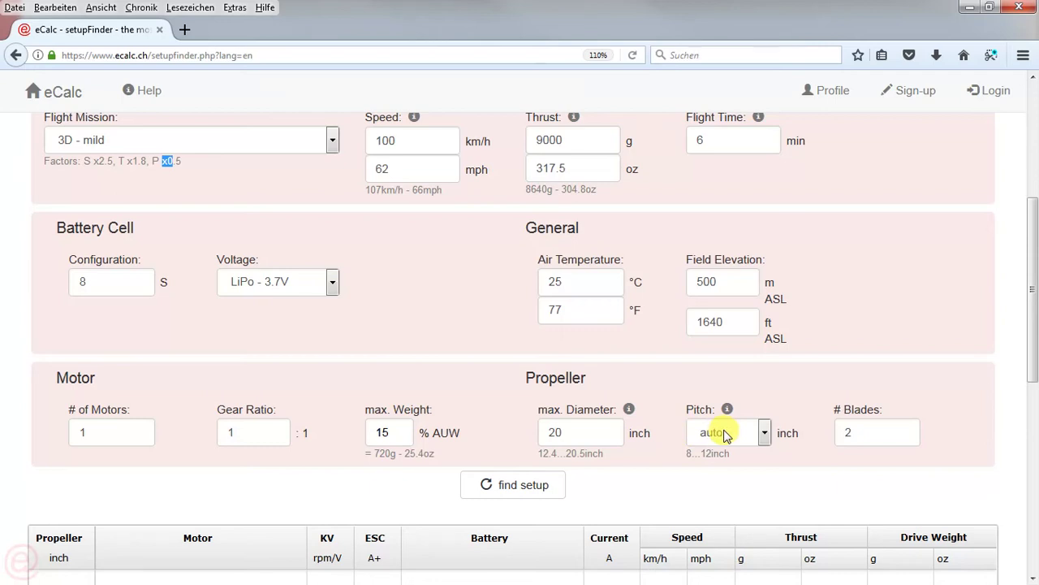
pyautogui.scroll(-2, 724, 432)
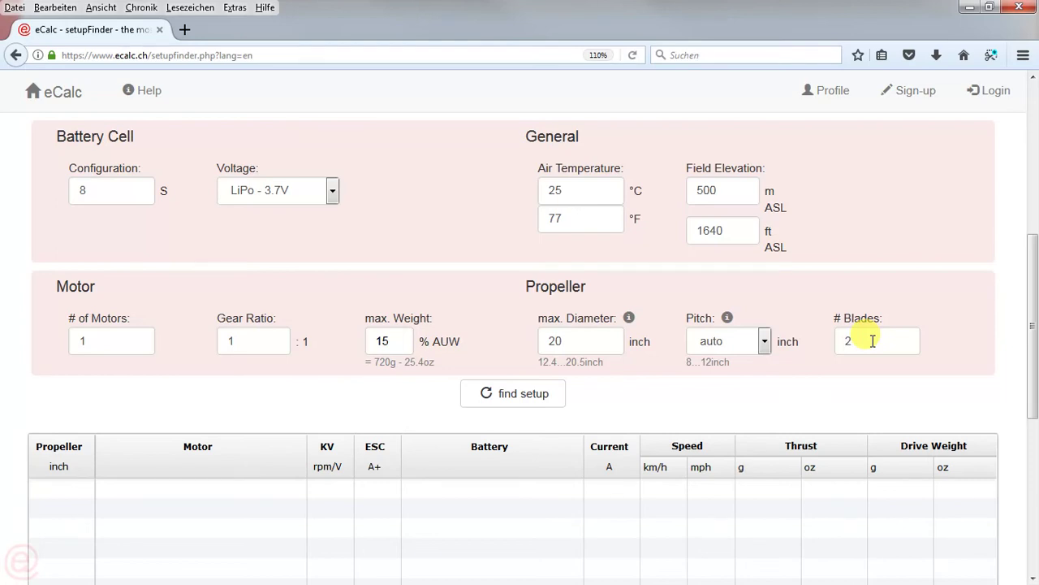
pyautogui.scroll(-4, 872, 340)
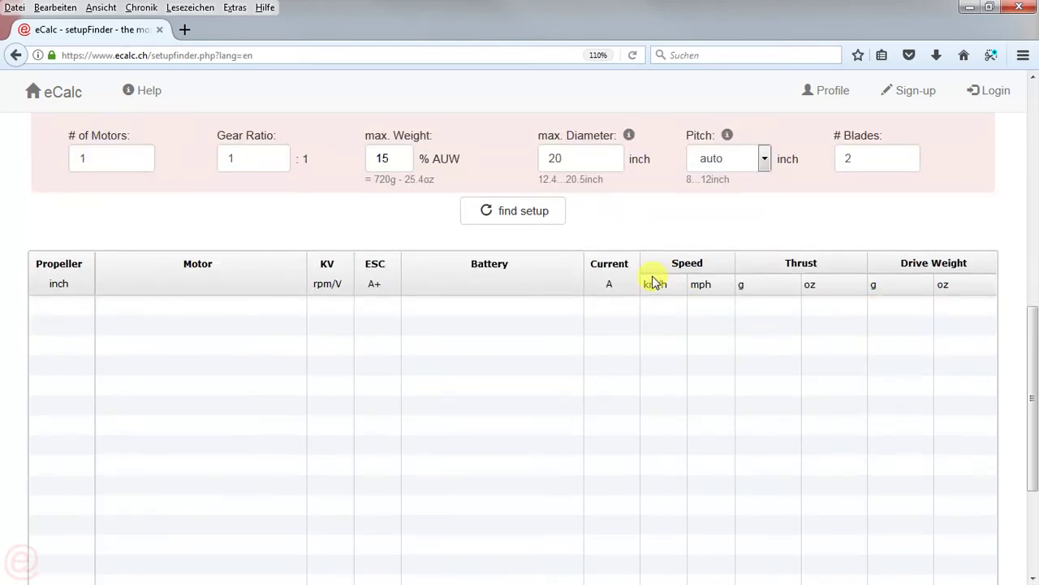
# Step: Find the 369 matching drive setups and sort them by propeller, then by motor name
pyautogui.click(517, 214)
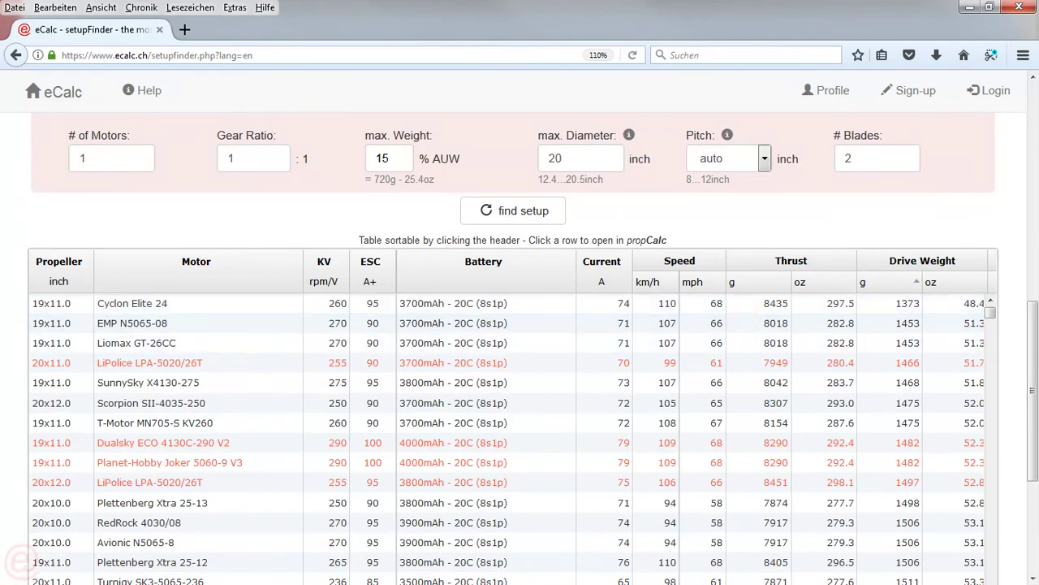
pyautogui.scroll(-2, 695, 469)
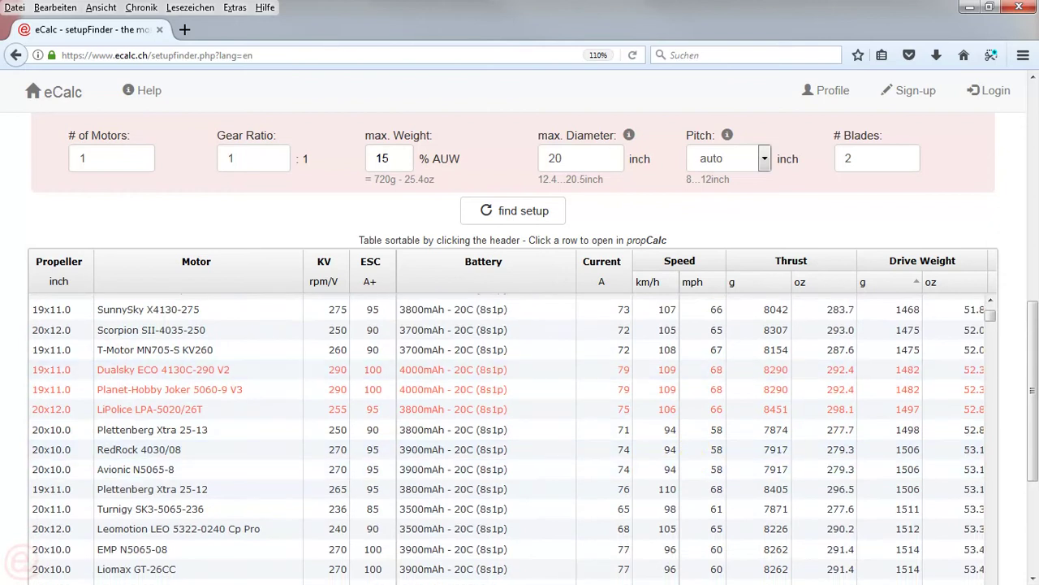
pyautogui.scroll(-2, 999, 182)
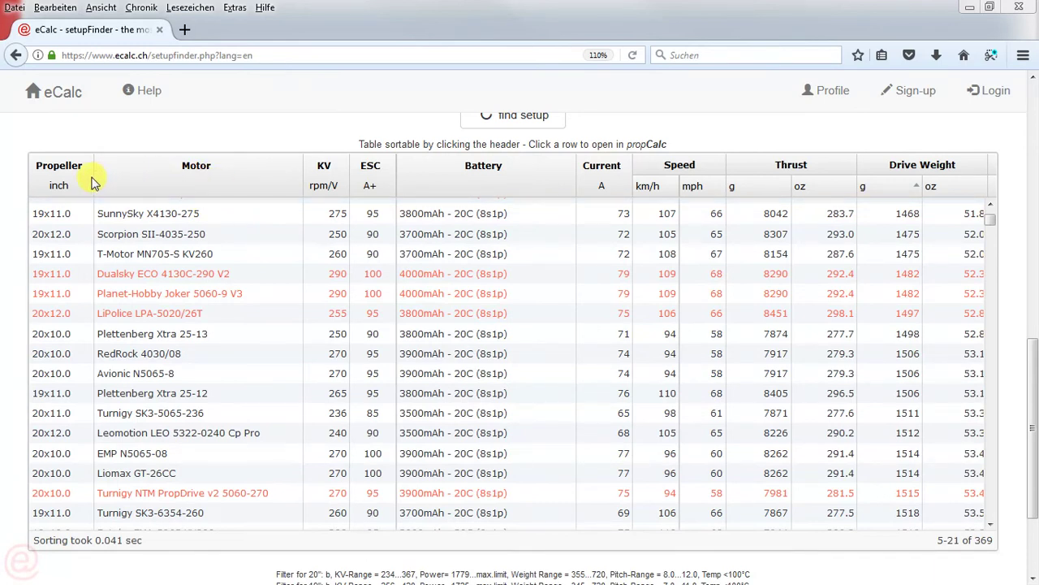
pyautogui.click(50, 170)
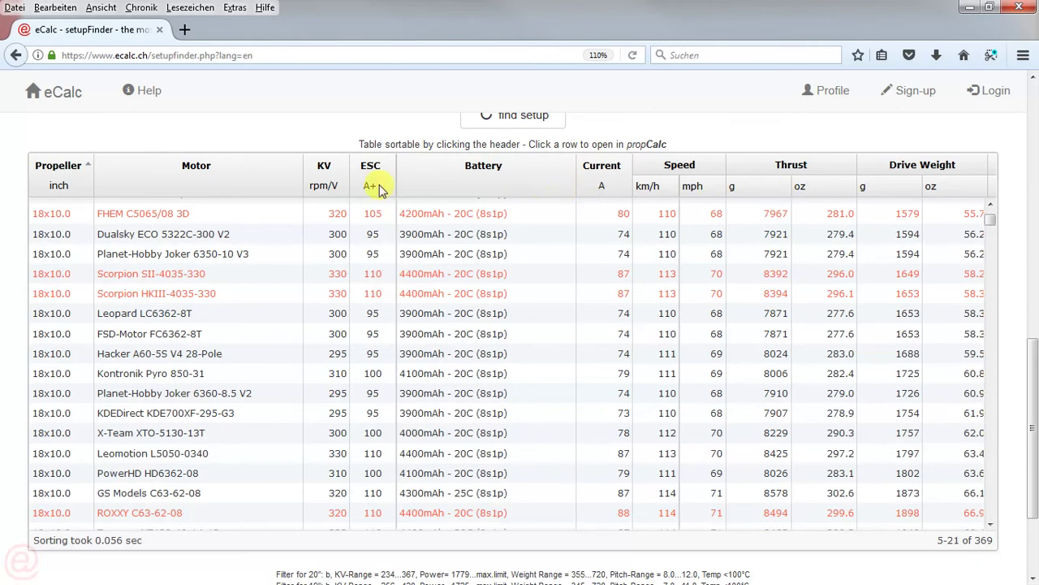
pyautogui.click(147, 182)
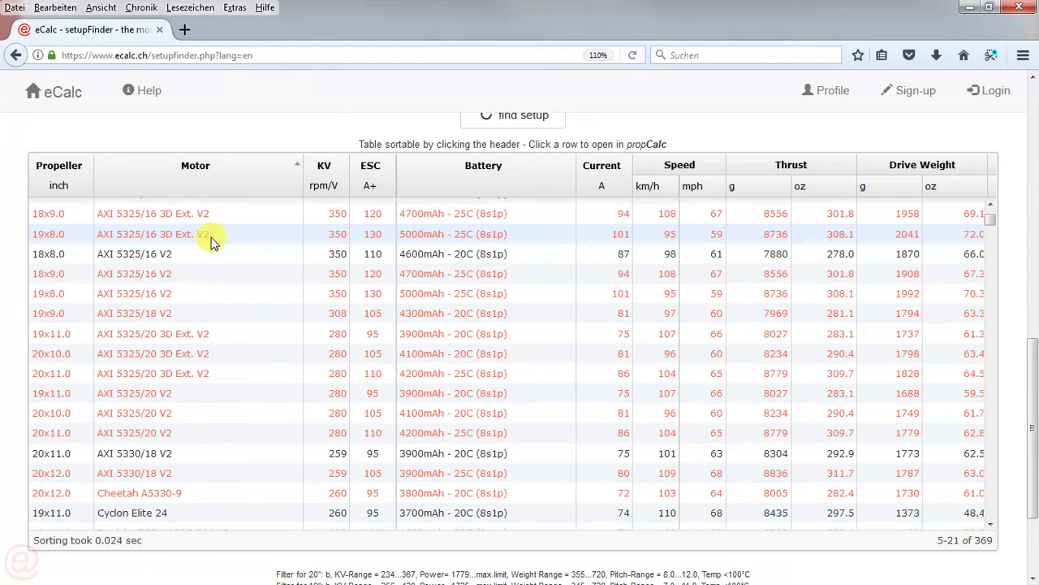
pyautogui.scroll(-8, 215, 242)
pyautogui.scroll(-12, 216, 242)
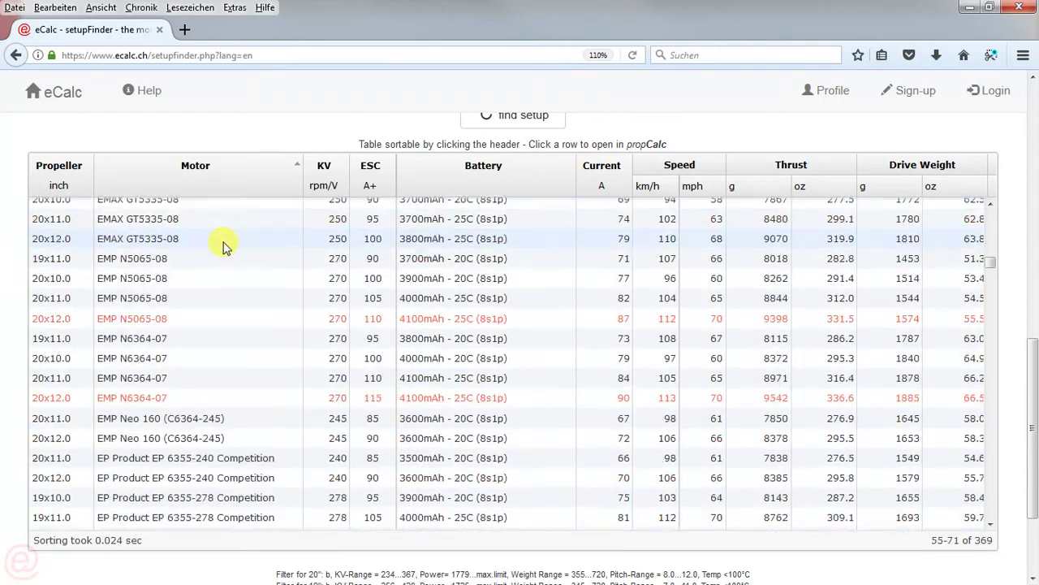
pyautogui.scroll(-10, 236, 246)
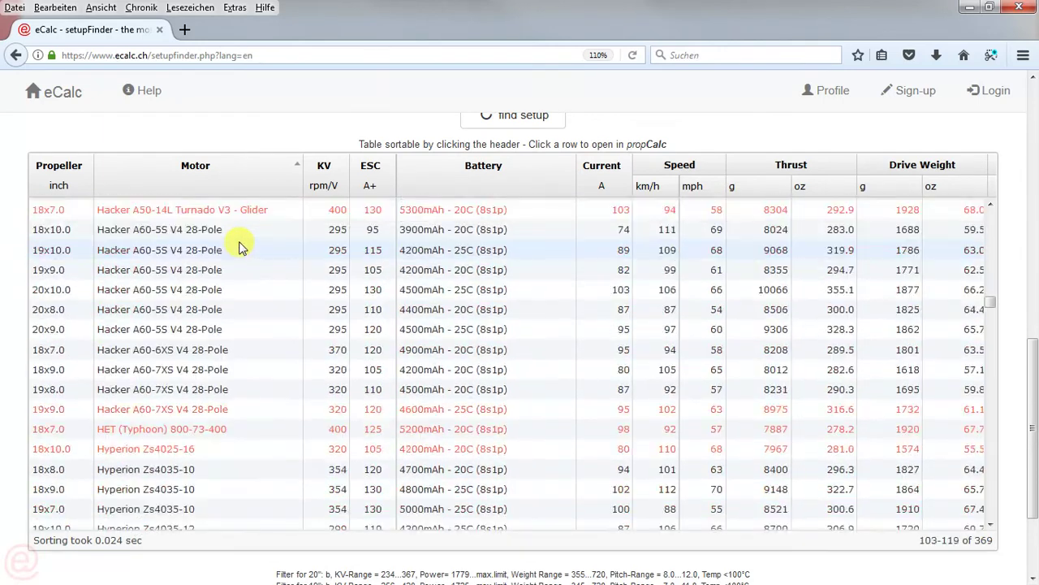
pyautogui.scroll(-3, 240, 246)
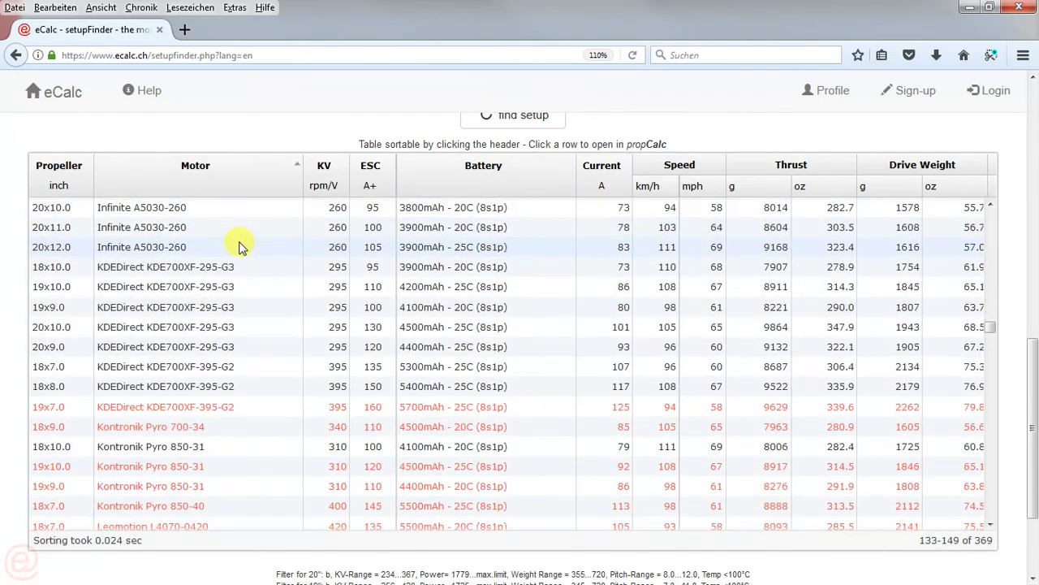
pyautogui.scroll(5, 239, 246)
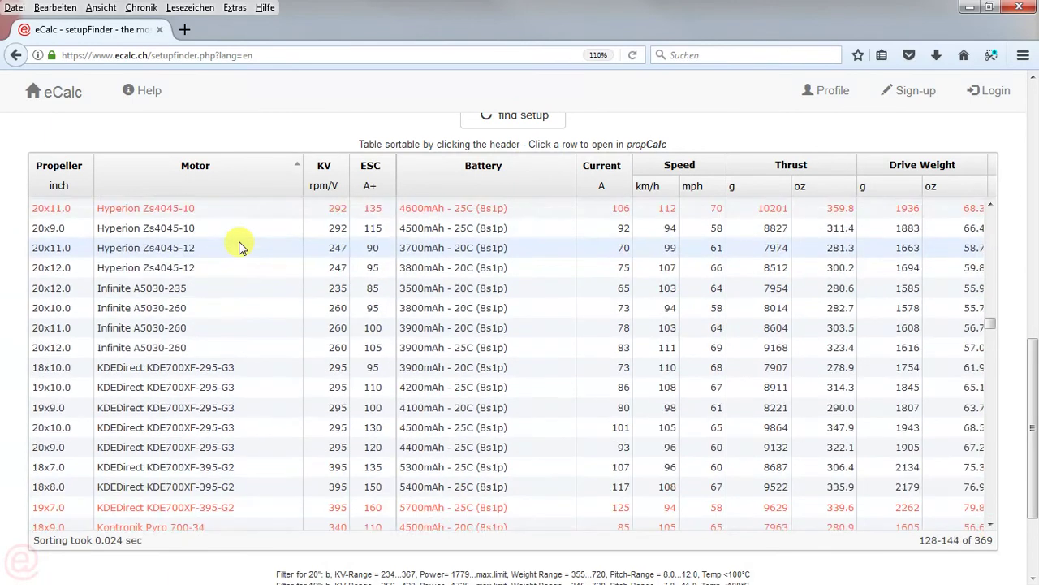
pyautogui.scroll(7, 239, 246)
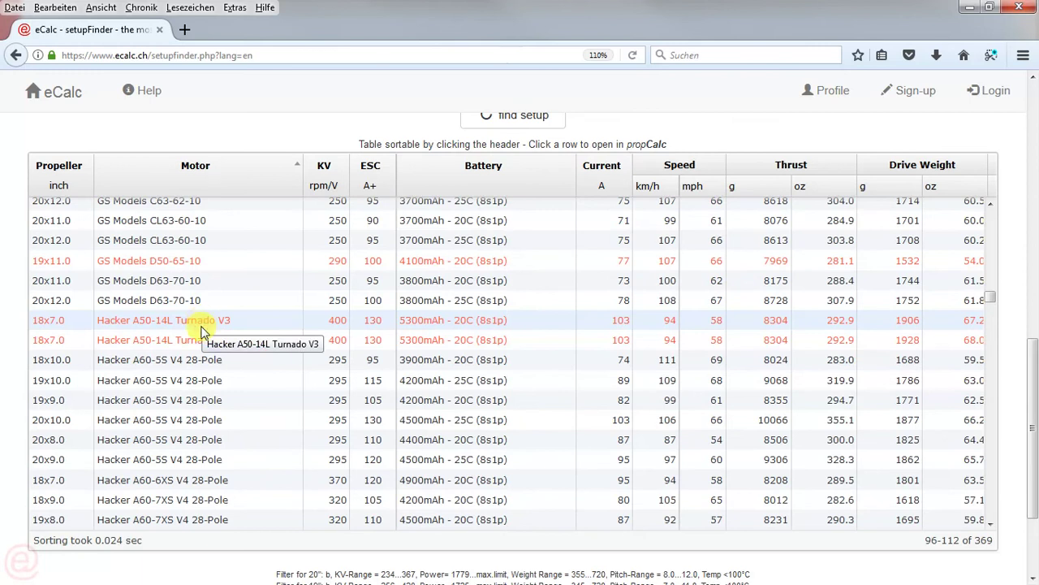
pyautogui.scroll(-5, 205, 361)
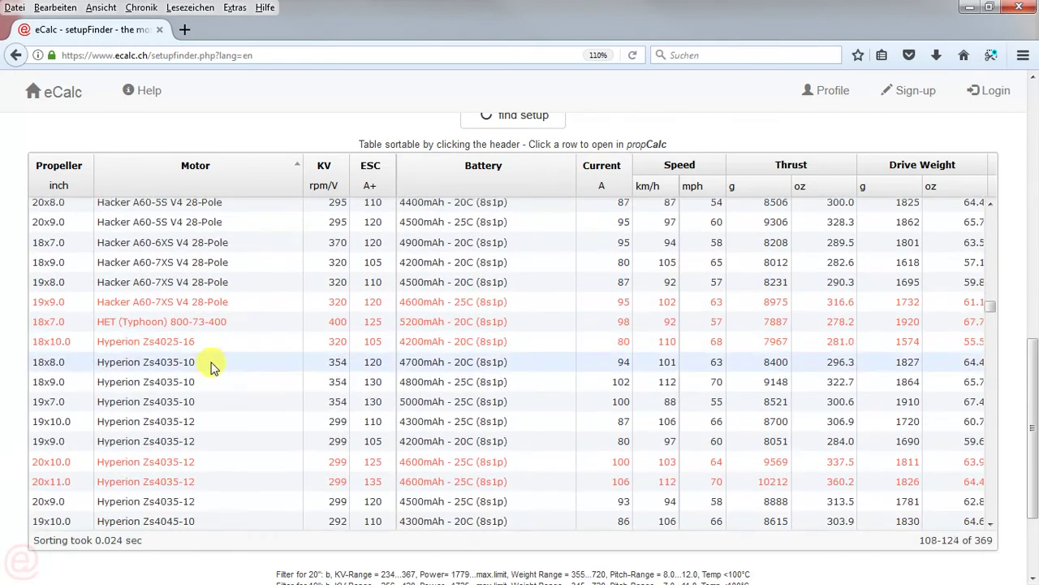
pyautogui.scroll(-5, 209, 365)
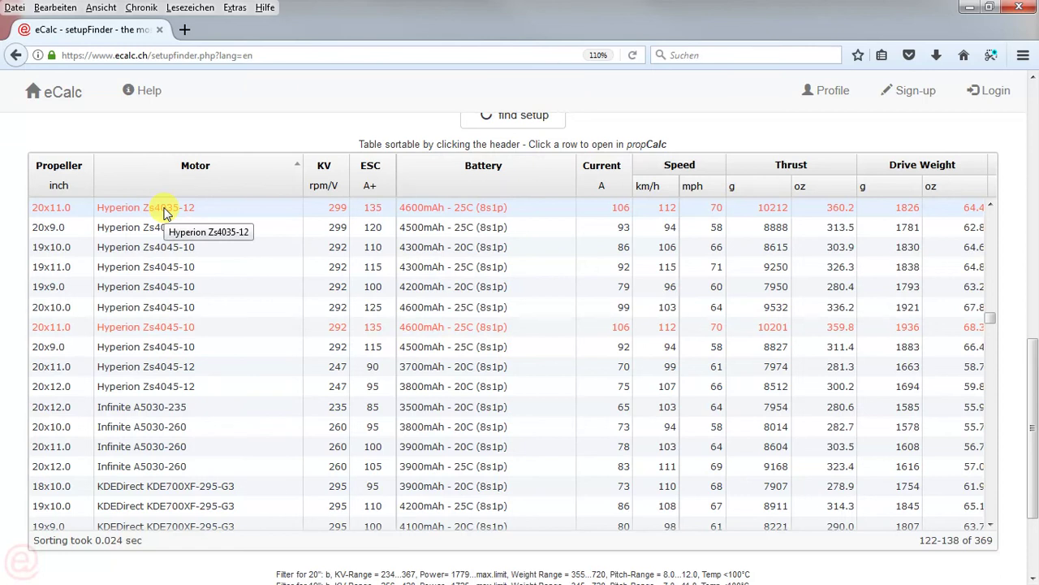
pyautogui.scroll(-10, 512, 361)
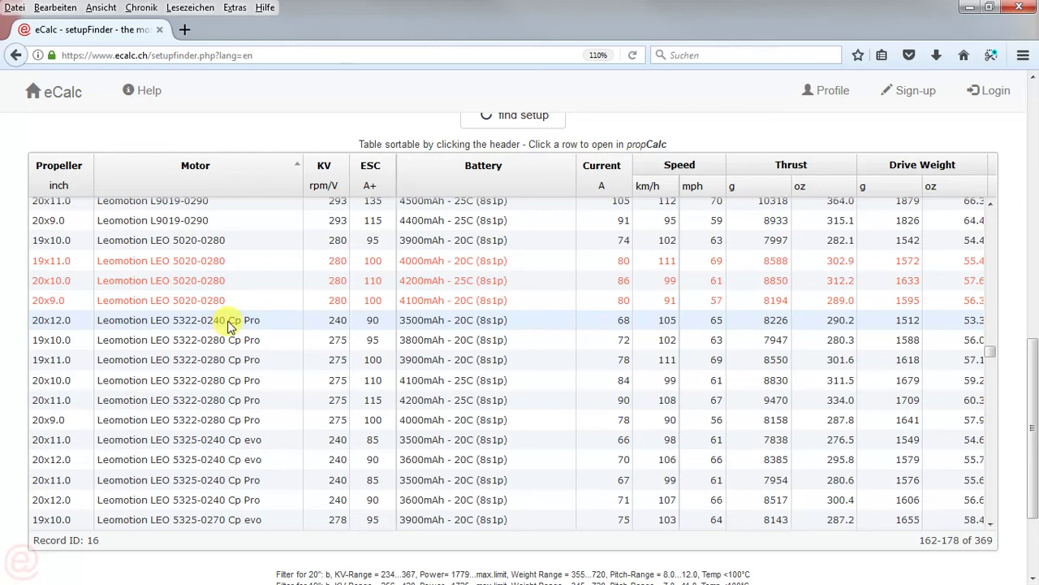
# Step: Load the 20x12.0 Leomotion LEO 5322-0240 Cp Pro setup into propCalc and zoom the page to 100%
pyautogui.click(230, 323)
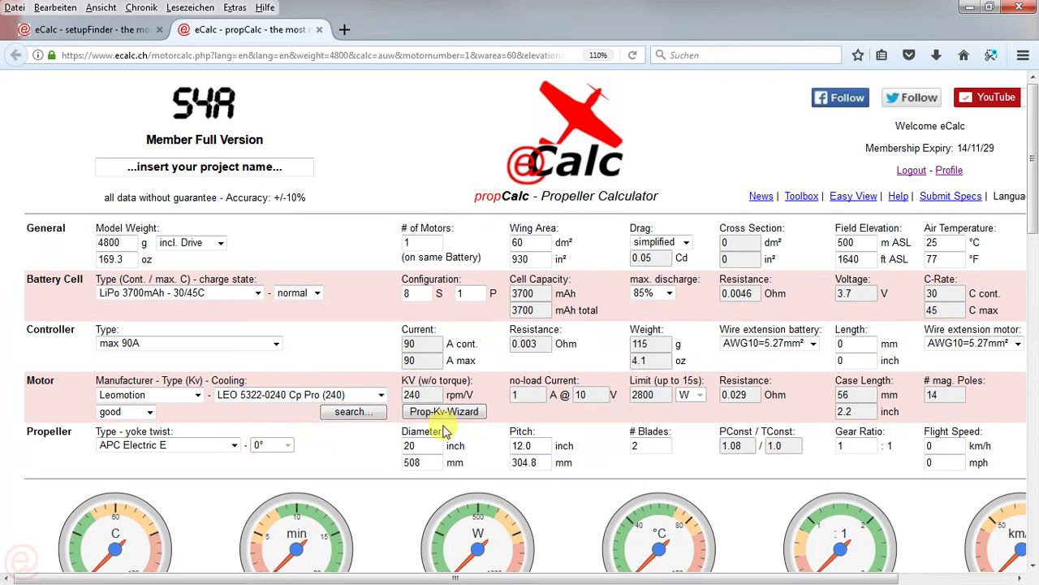
pyautogui.hotkey('ctrl', '-')
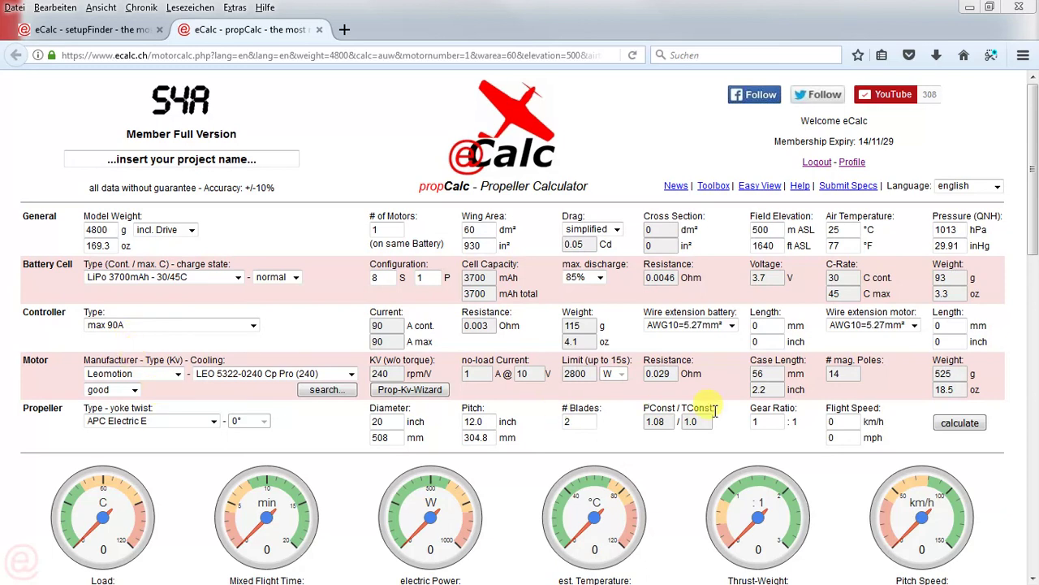
# Step: Calculate the LEO 5322-0240 setup: 6.9 min flight time, 1773.4 W, 65 °C, 106 km/h pitch speed
pyautogui.click(952, 426)
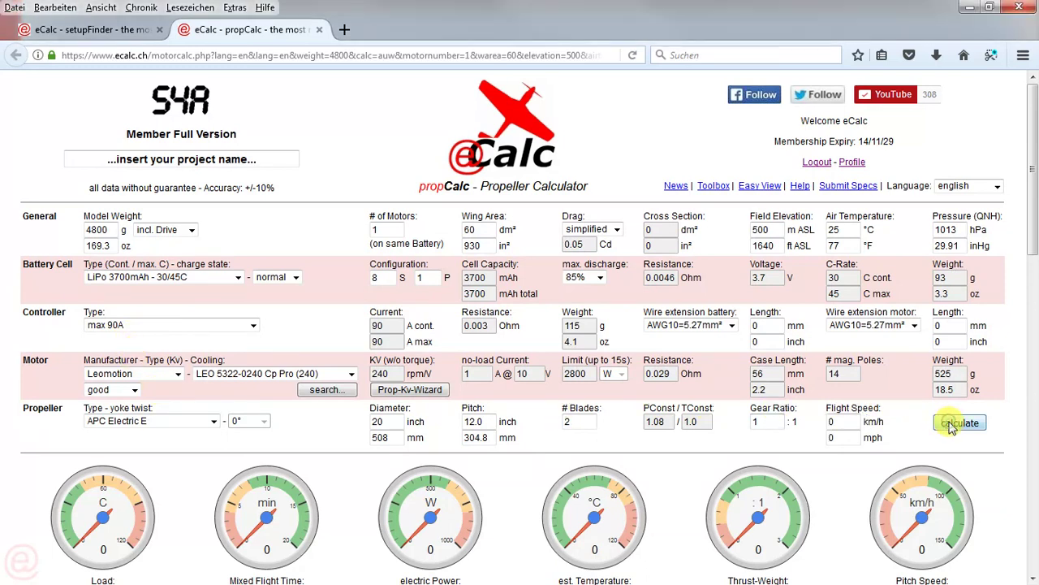
pyautogui.scroll(-5, 934, 424)
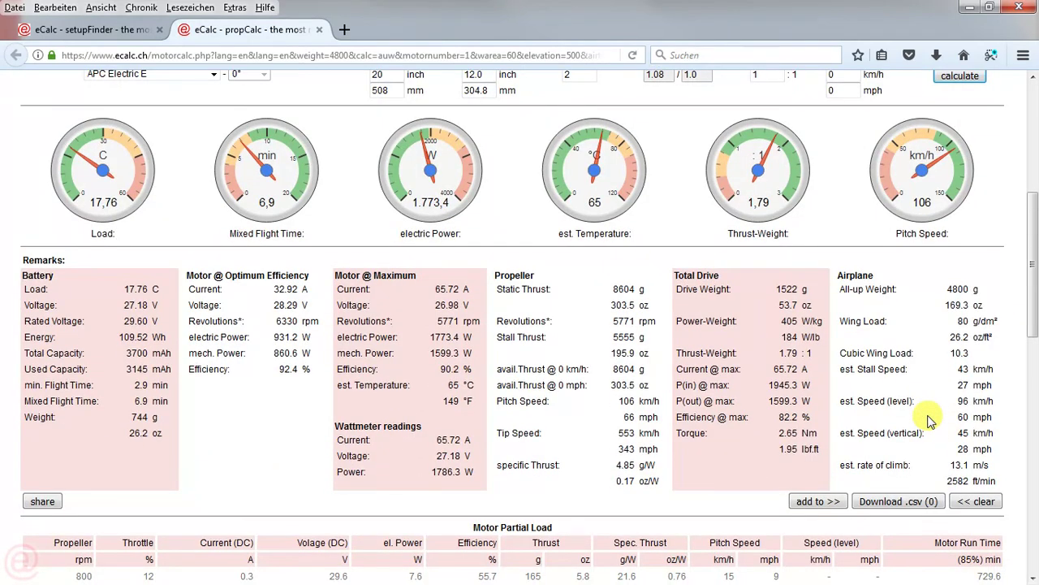
pyautogui.scroll(1, 835, 422)
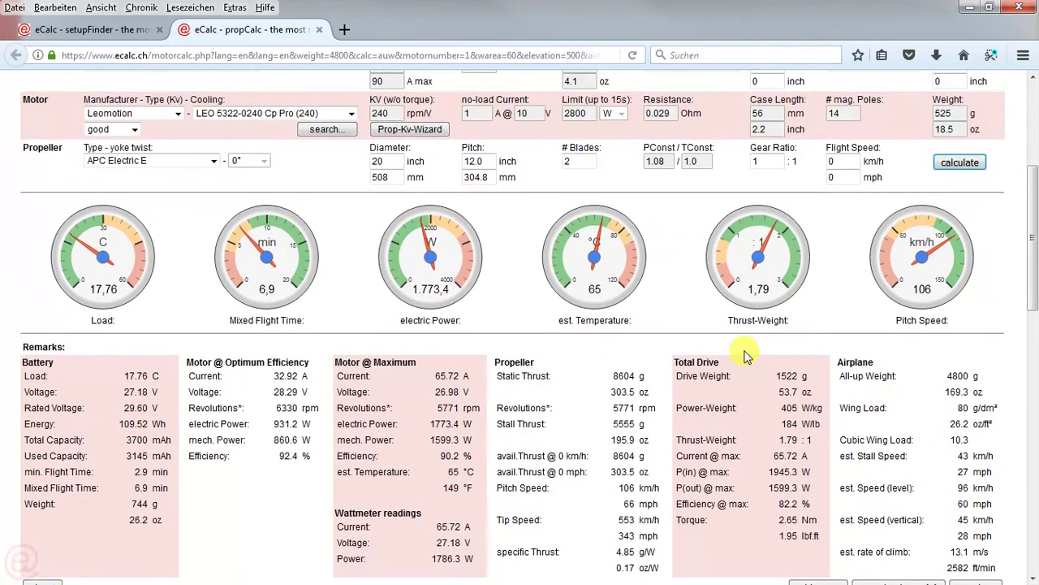
pyautogui.click(399, 164)
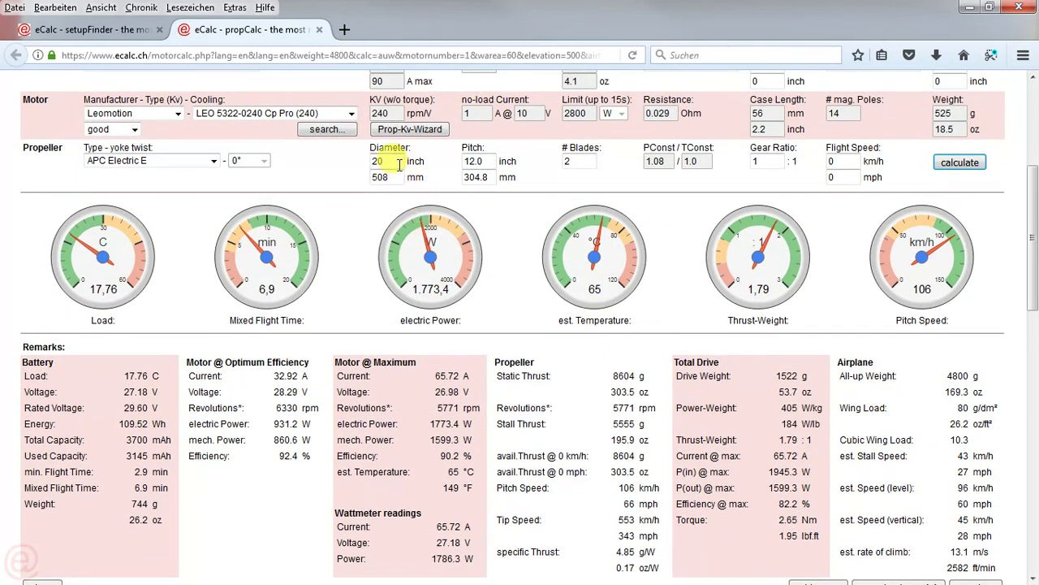